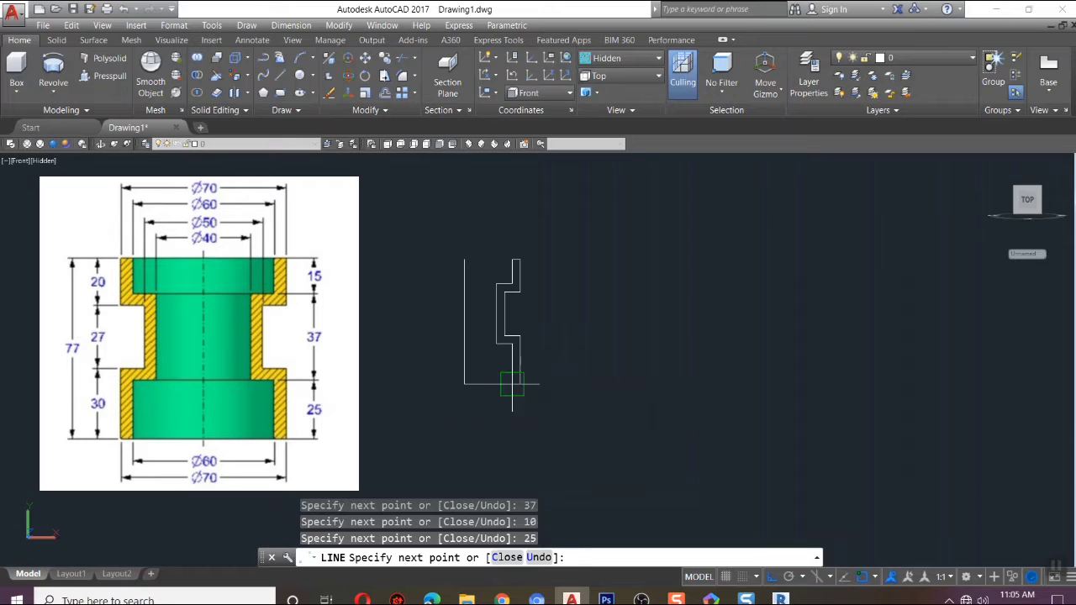
Finish the stepped profile outline and delete the horizontal construction line connecting its base to the vertical axis line.
key("Return")
scroll(508, 382, "up", 4)
left_click(478, 390)
key("Delete")
scroll(438, 466, "down", 4)
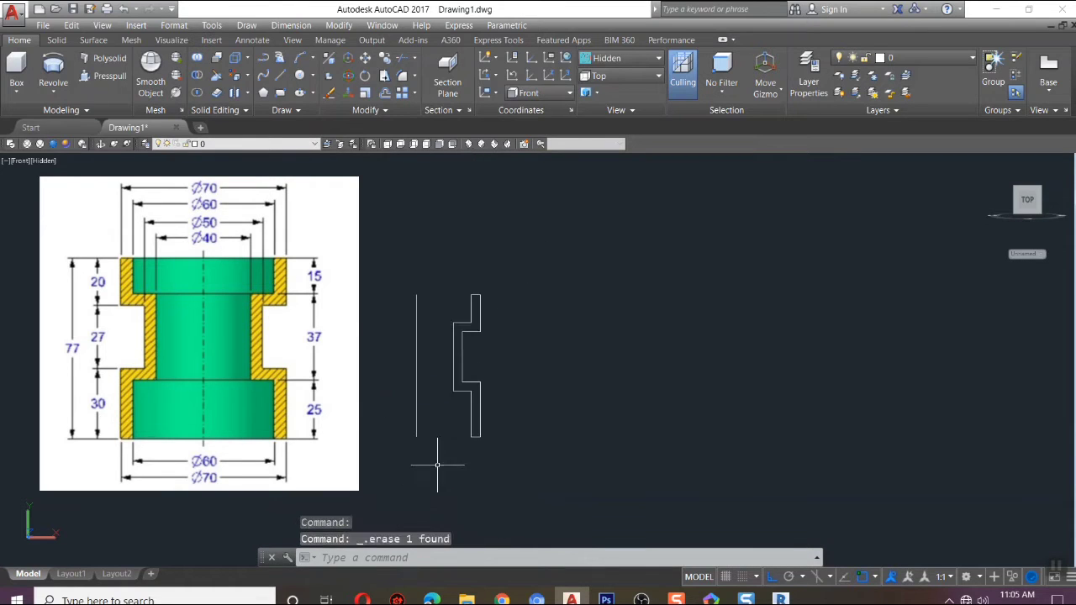
Join all the lines of the stepped wall profile into a single polyline, leaving the axis line out.
left_click(386, 108)
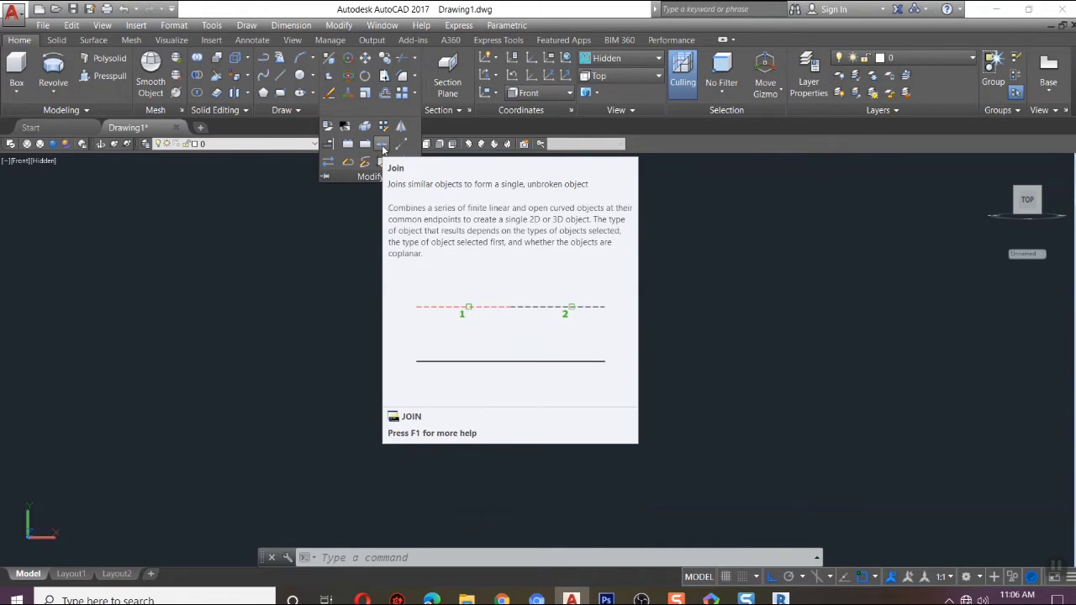
left_click(381, 145)
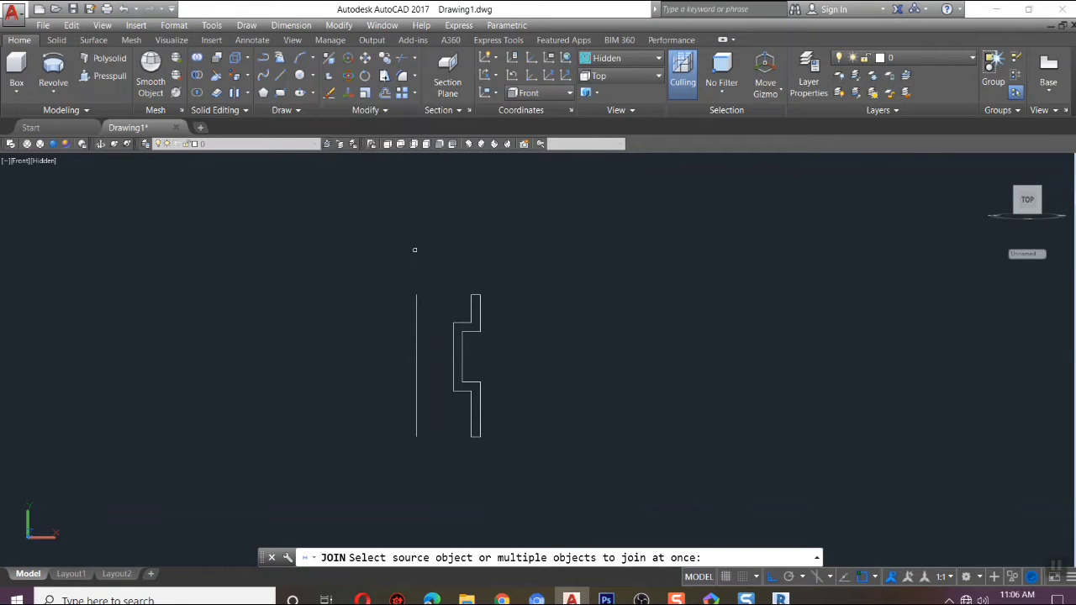
left_click(426, 249)
left_click(520, 456)
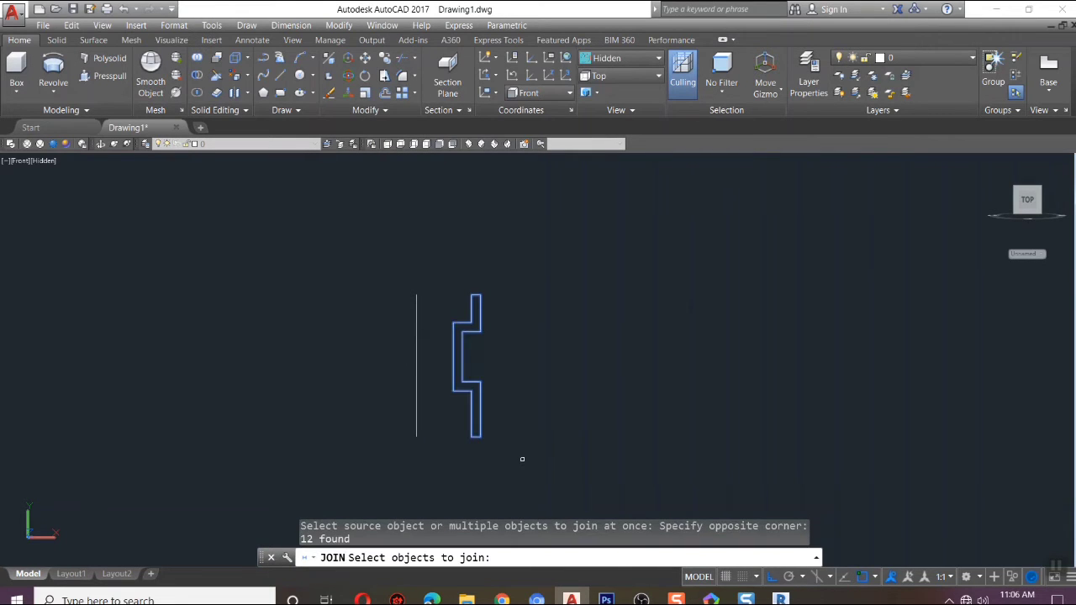
key("Return")
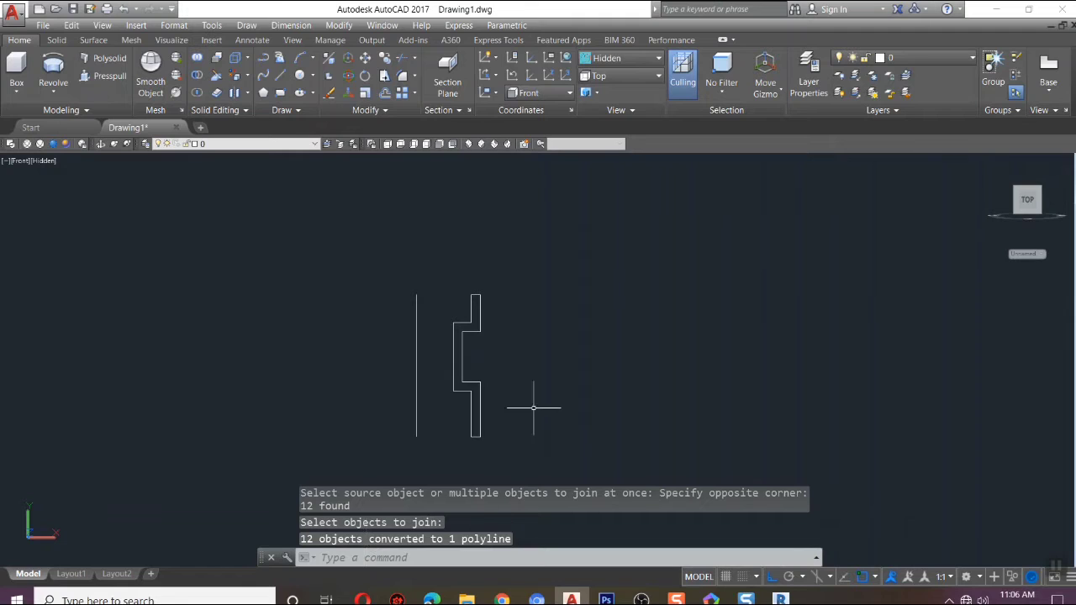
left_click(460, 376)
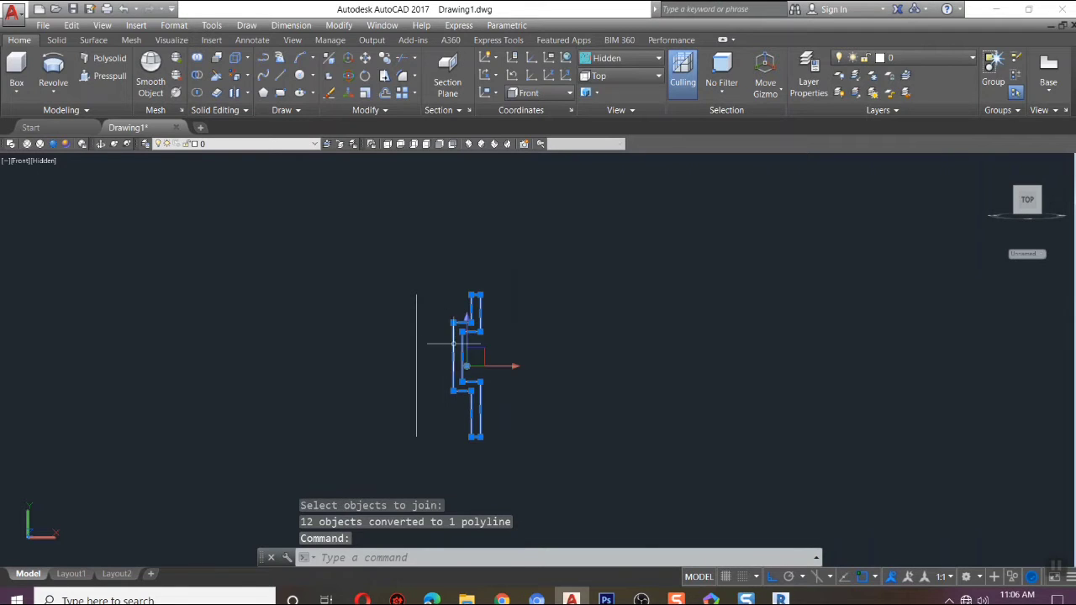
key("Escape")
scroll(503, 346, "up", 6)
scroll(503, 340, "down", 8)
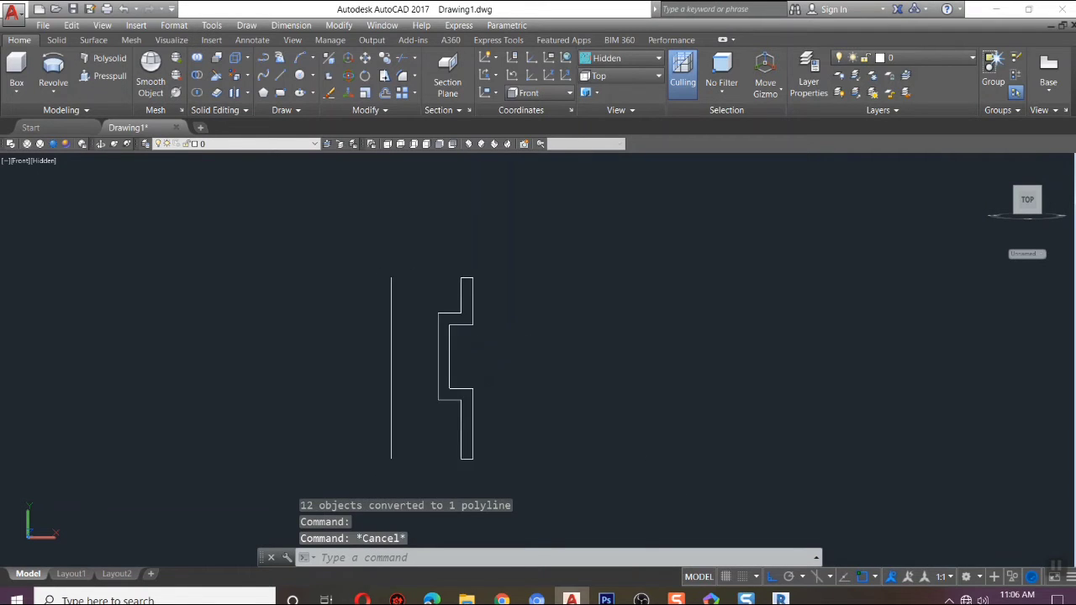
Switch to the SW Isometric view and revolve the closed profile 360 degrees about the vertical axis line.
left_click(470, 145)
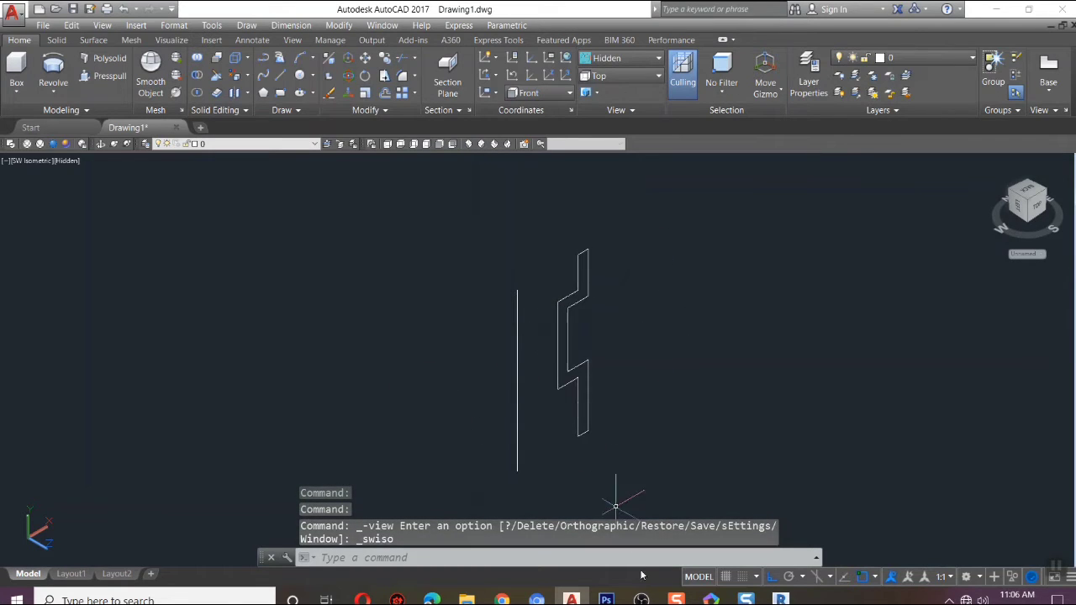
left_click(49, 98)
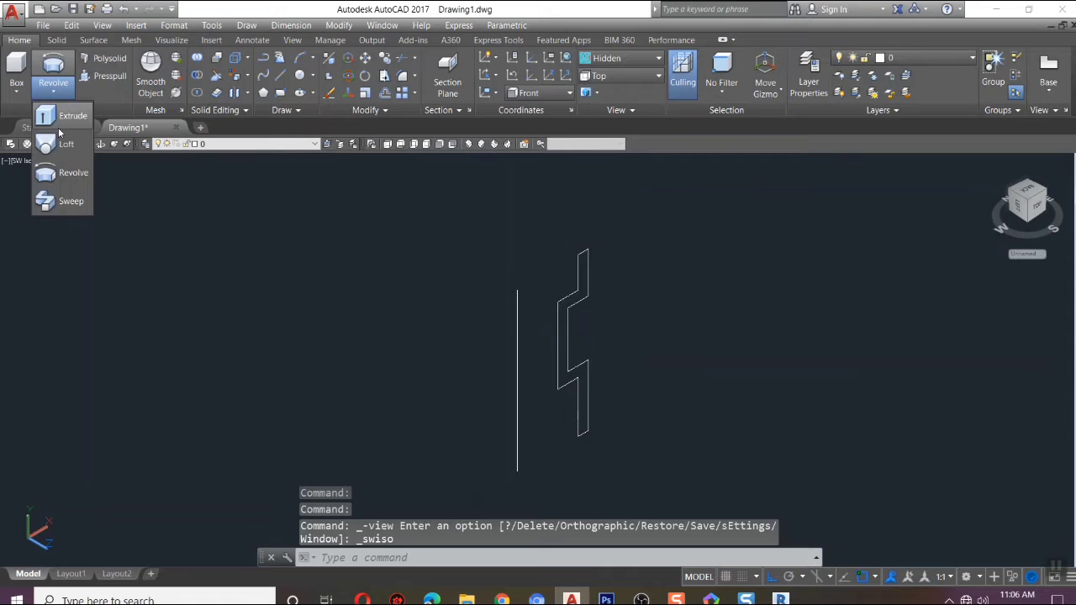
left_click(57, 201)
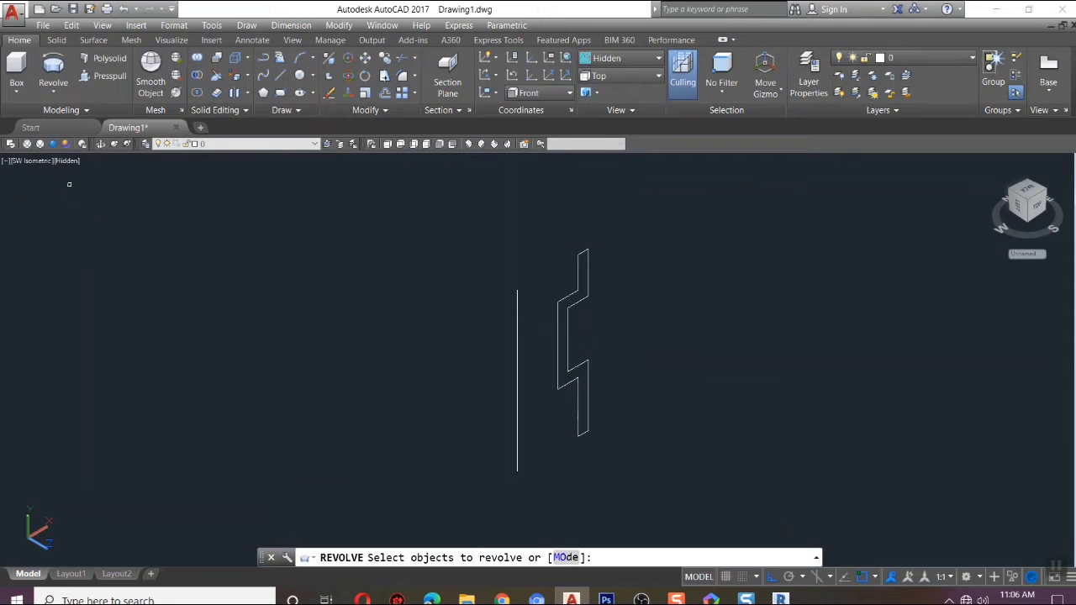
left_click(557, 360)
key("Return")
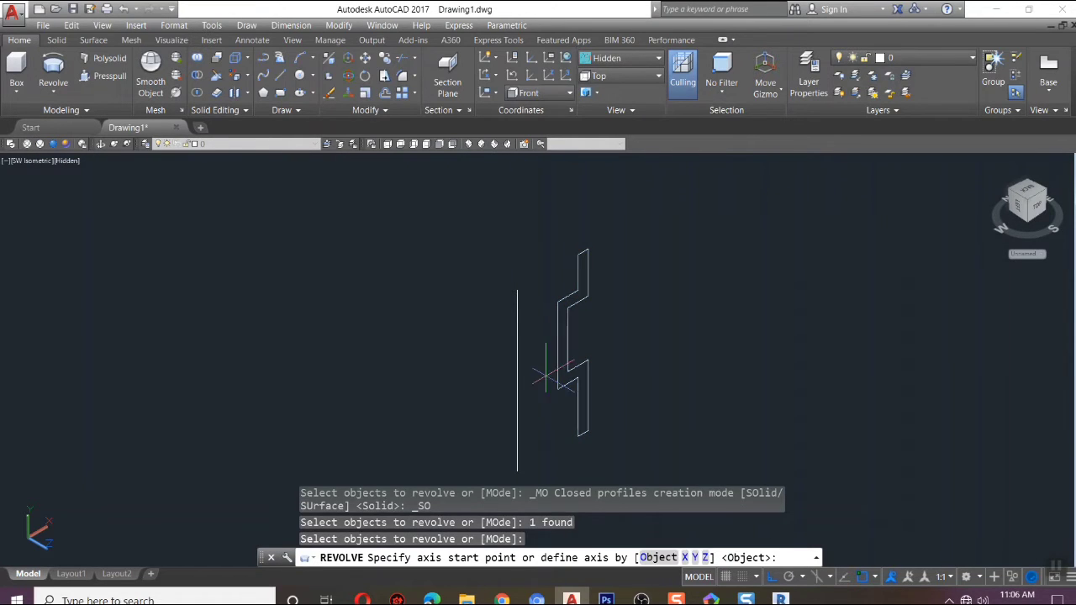
left_click(517, 471)
left_click(517, 290)
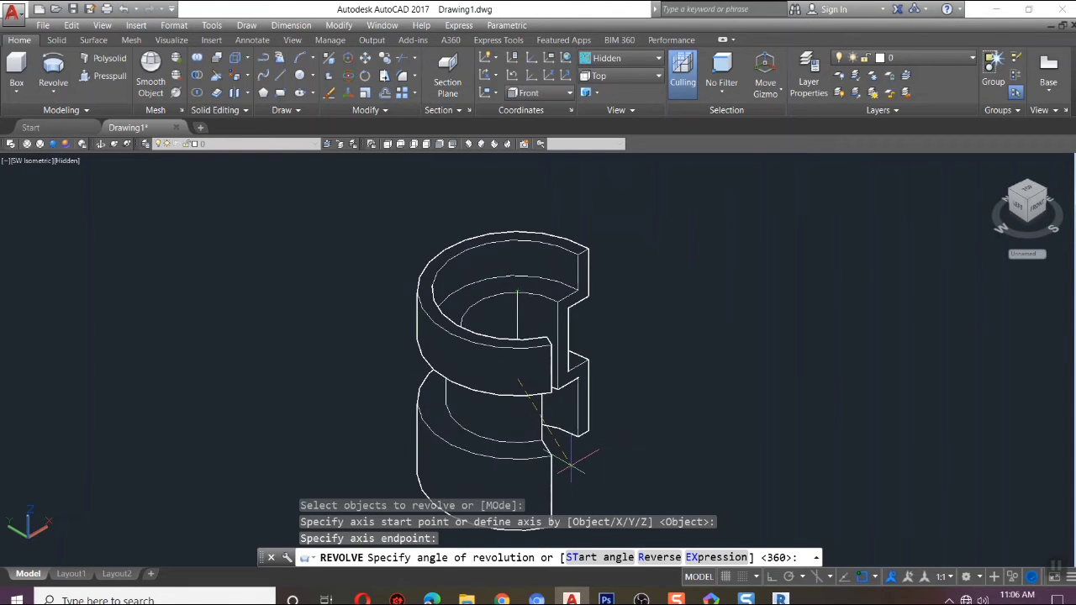
type("360")
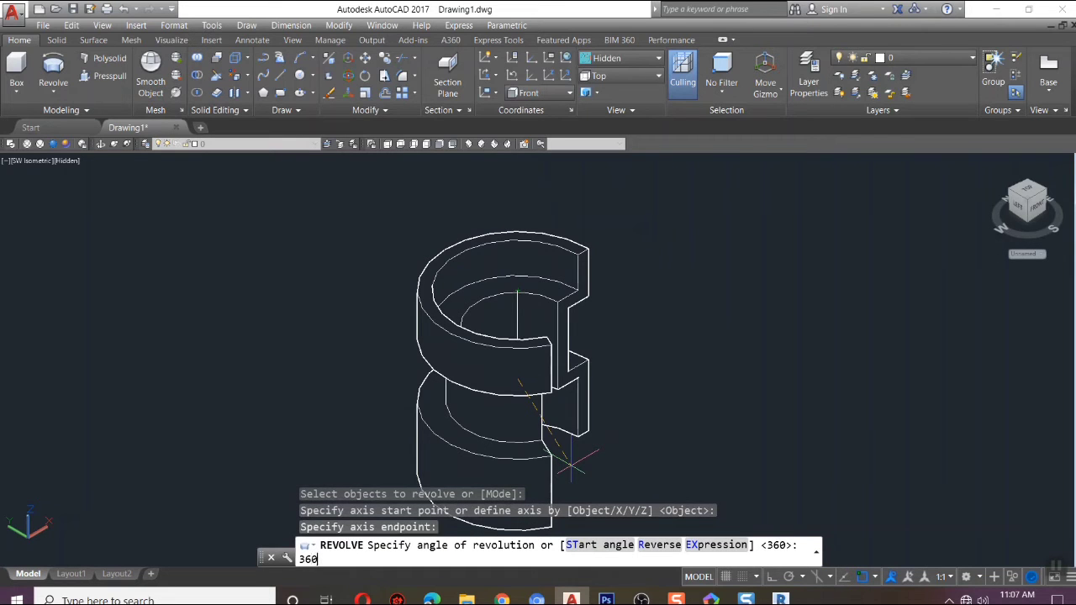
key("Return")
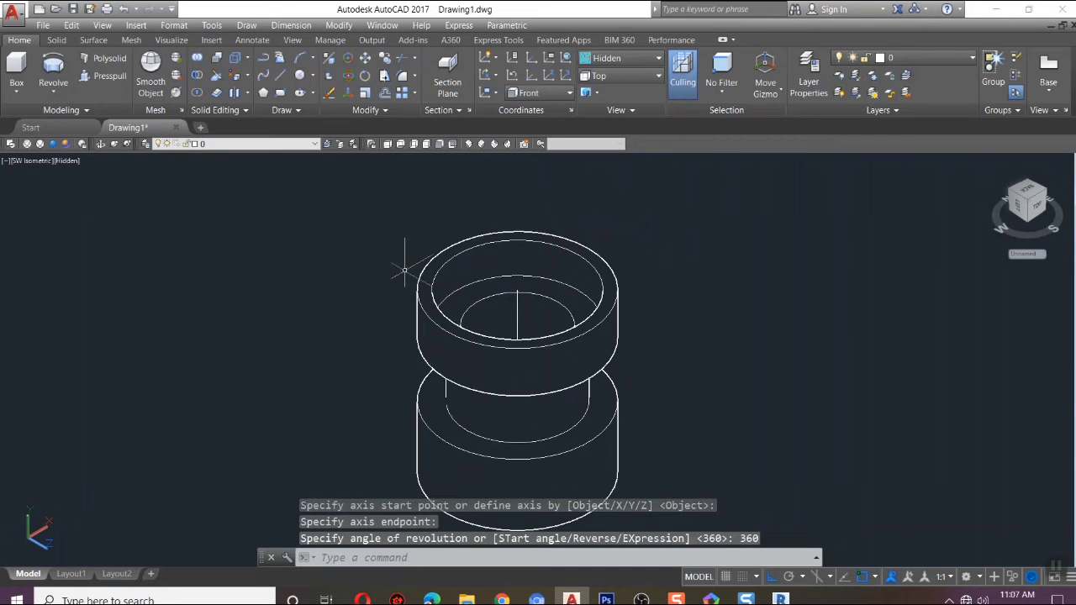
Try the Realistic visual style on the revolved solid, change it to Conceptual, and orbit around the part.
scroll(496, 303, "down", 2)
left_click(53, 144)
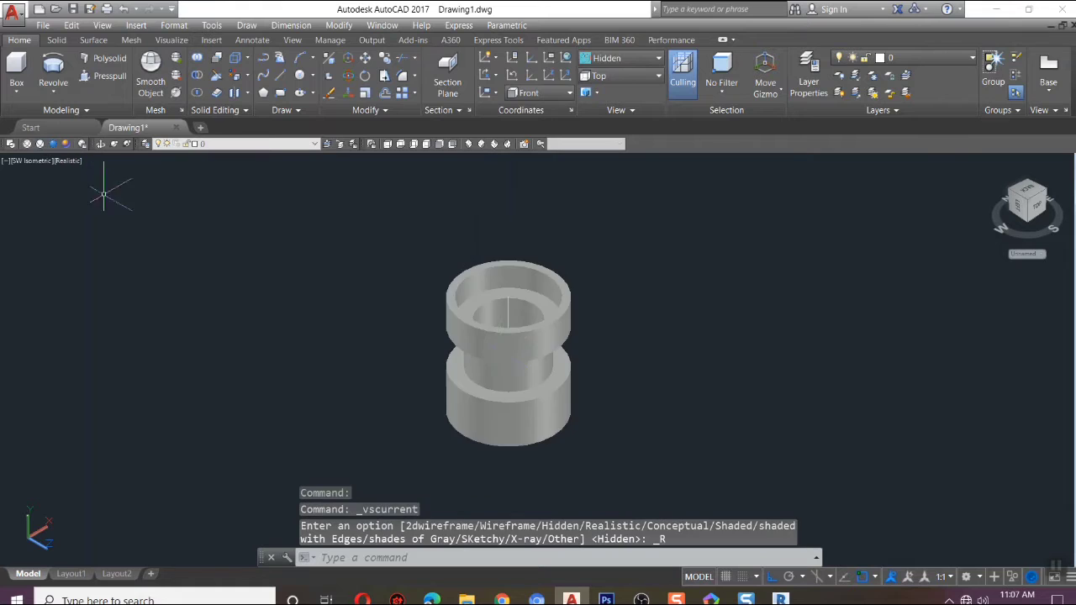
scroll(568, 357, "up", 3)
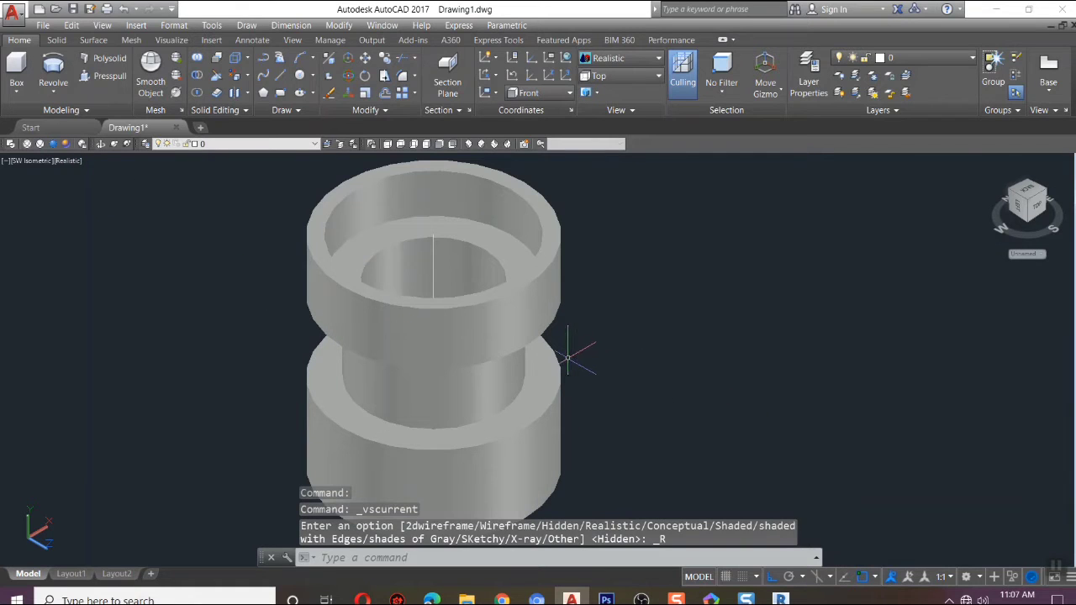
left_click(66, 145)
scroll(492, 286, "down", 2)
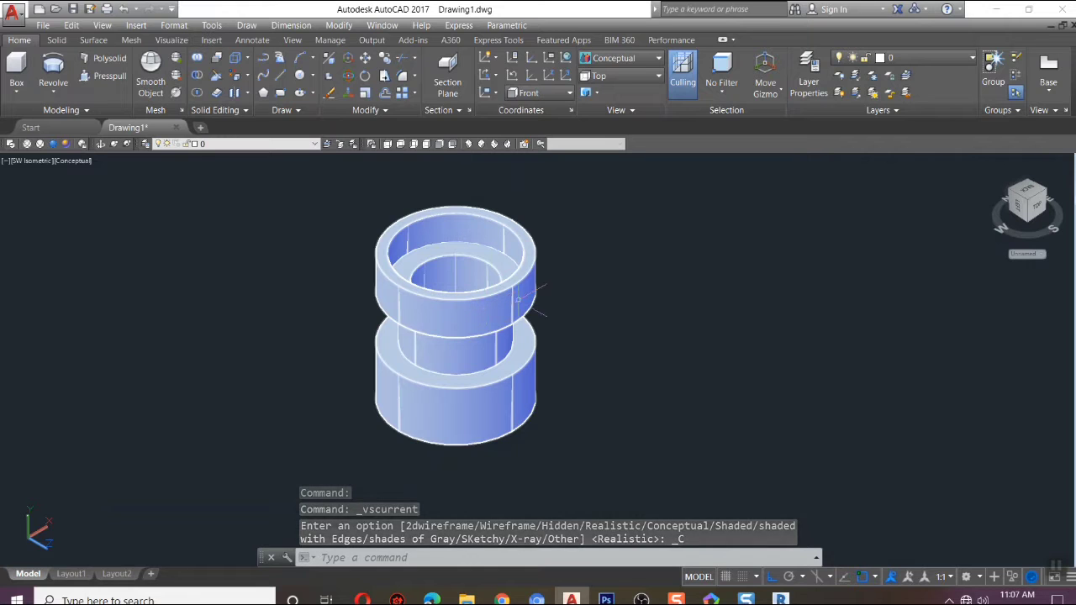
left_click(101, 144)
left_click_drag(227, 286, 393, 220)
left_click_drag(580, 435, 607, 320)
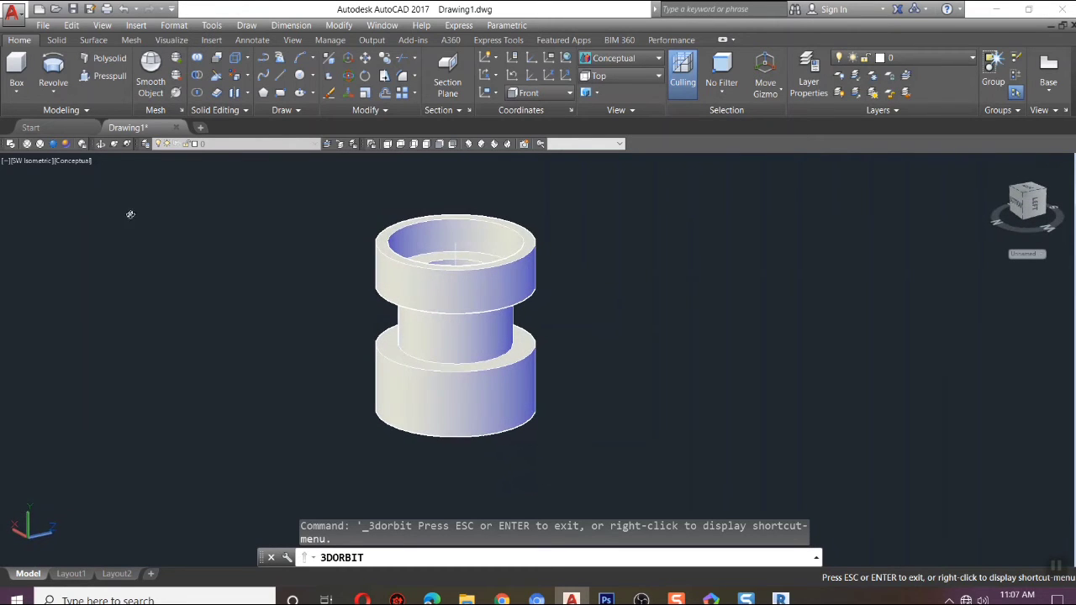
key("Escape")
Set the revolved solid's color to green index color 92 in its properties.
left_click(436, 339)
type("PR")
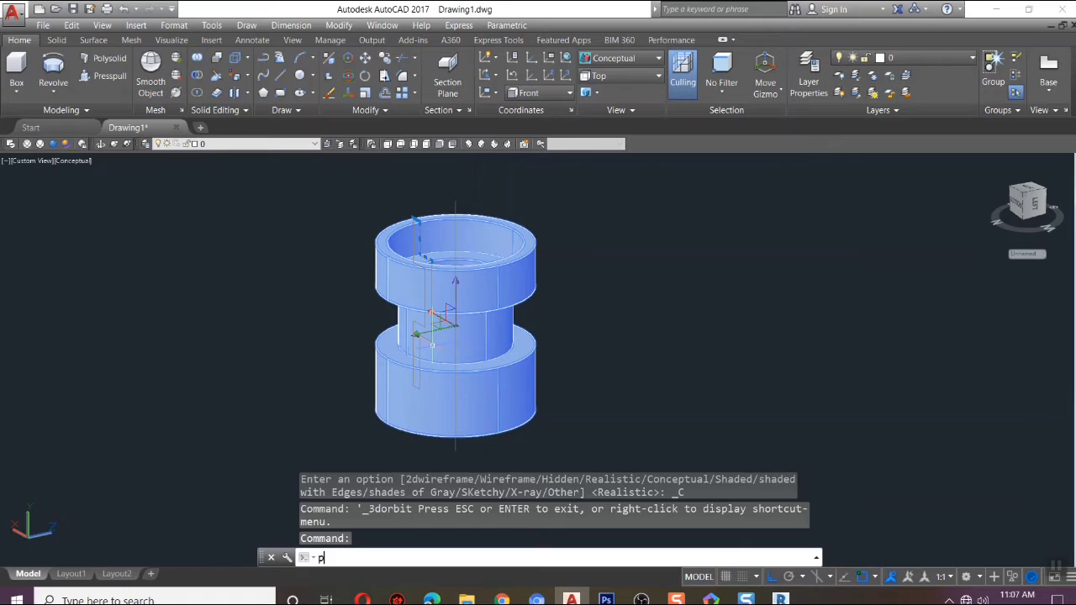
key("Return")
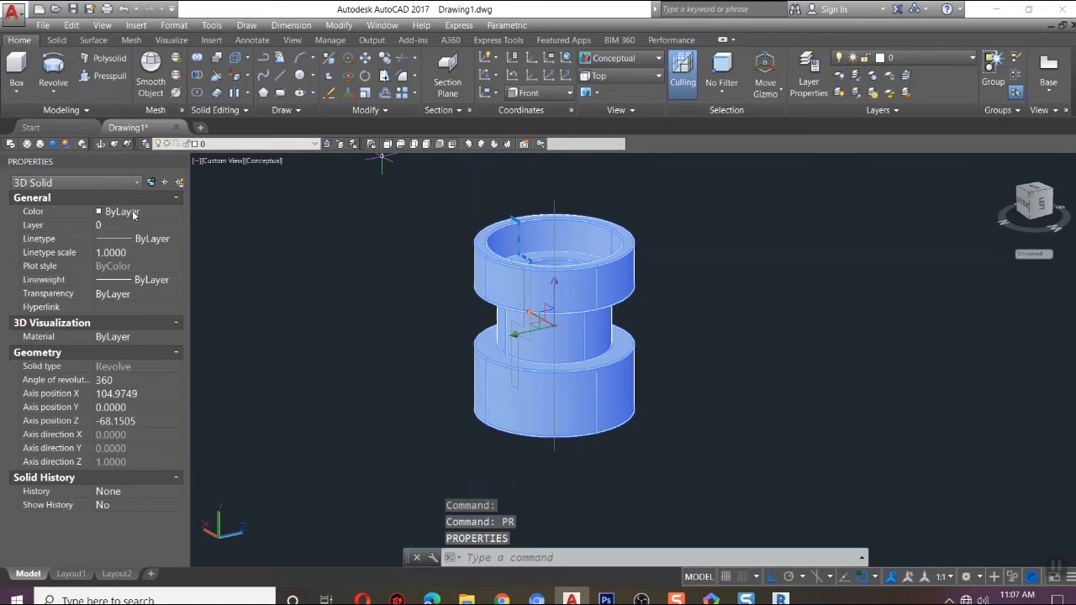
left_click(132, 212)
left_click(134, 212)
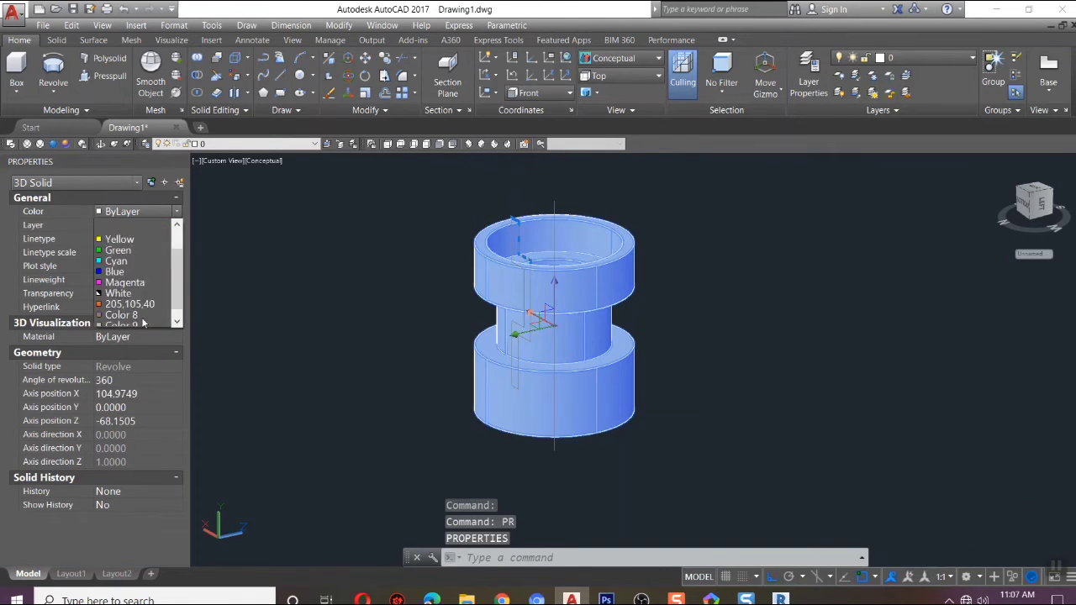
scroll(143, 323, "down", 1)
left_click(140, 321)
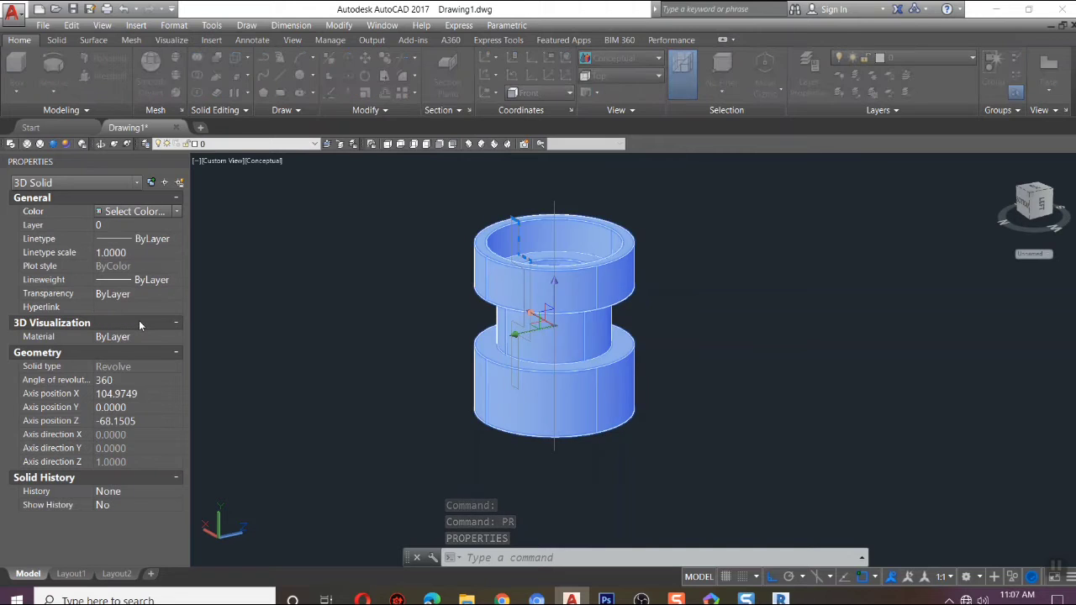
left_click(516, 205)
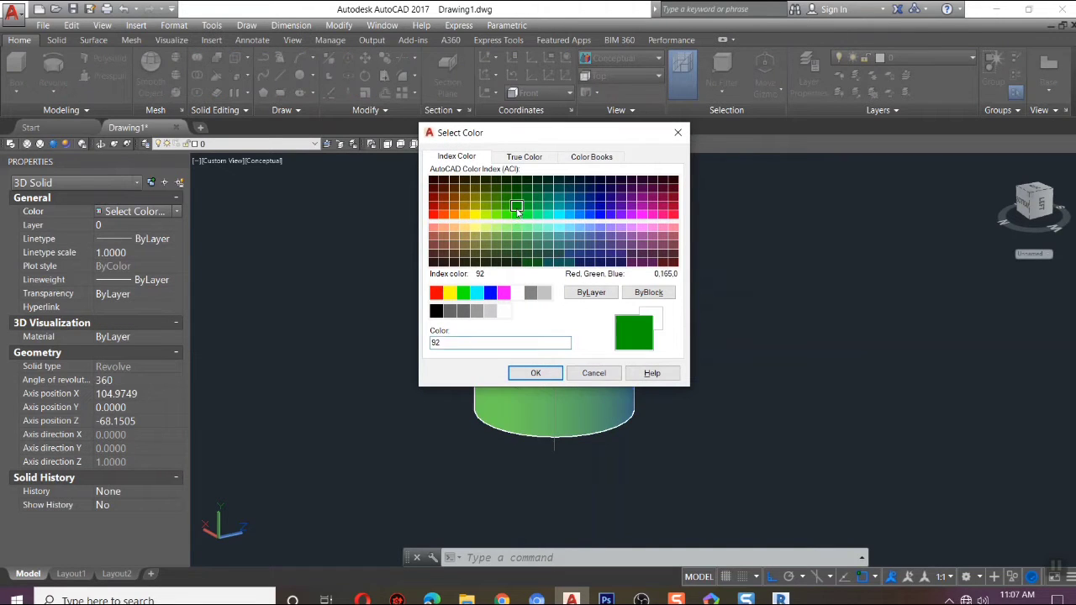
left_click(538, 374)
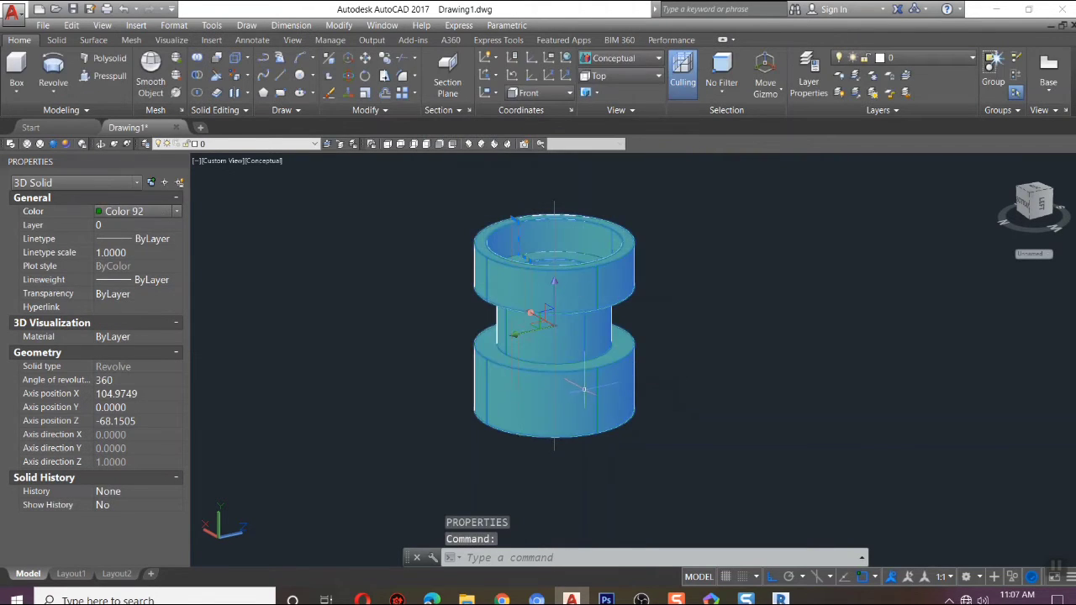
Deselect the solid and display it in the Realistic visual style.
key("Escape")
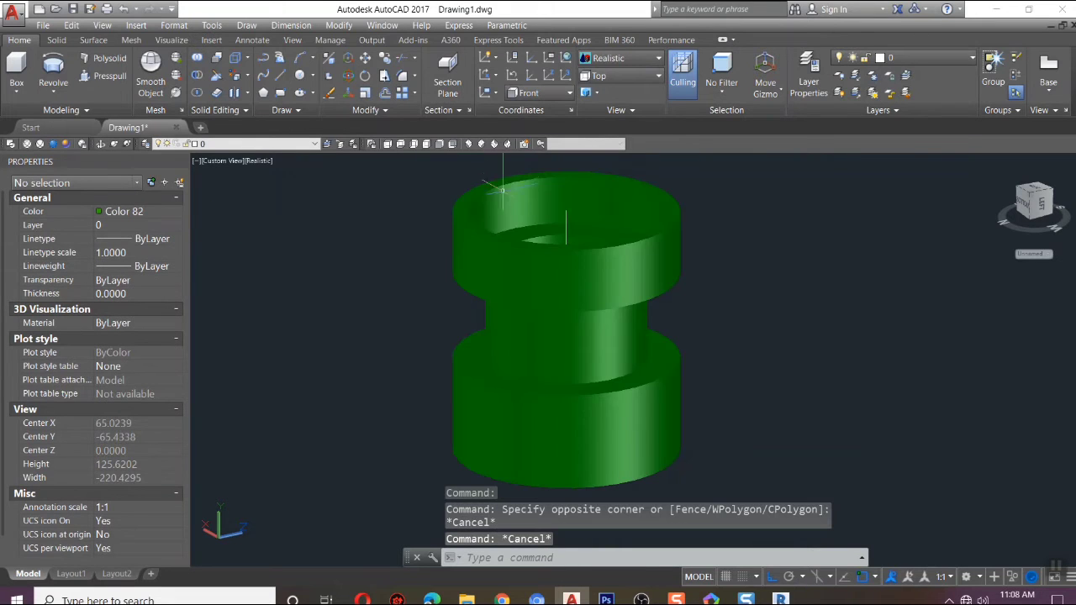
scroll(643, 353, "down", 2)
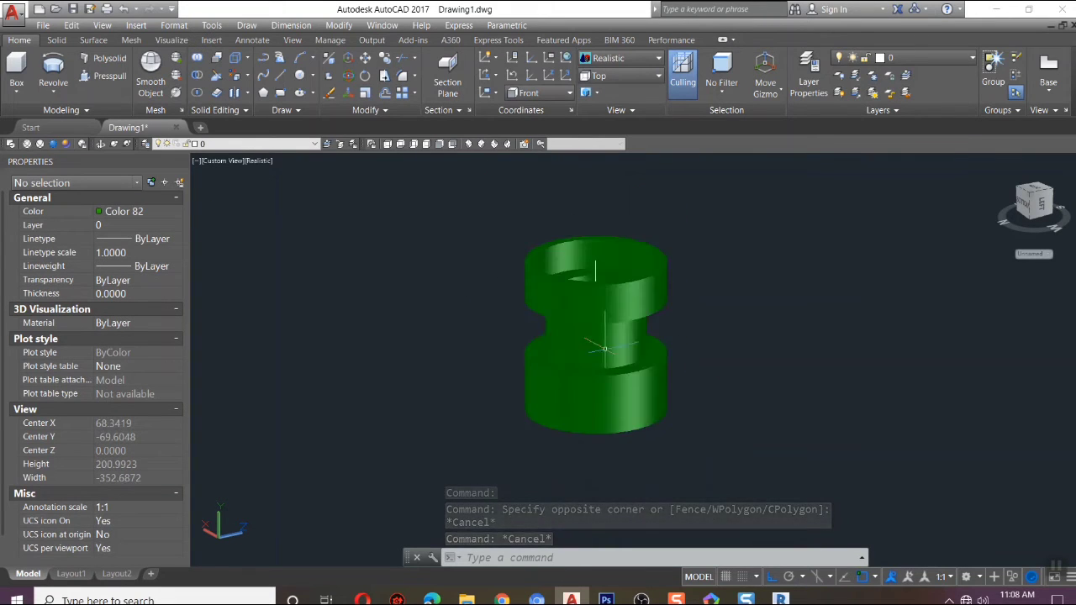
scroll(765, 360, "up", 4)
scroll(665, 341, "down", 2)
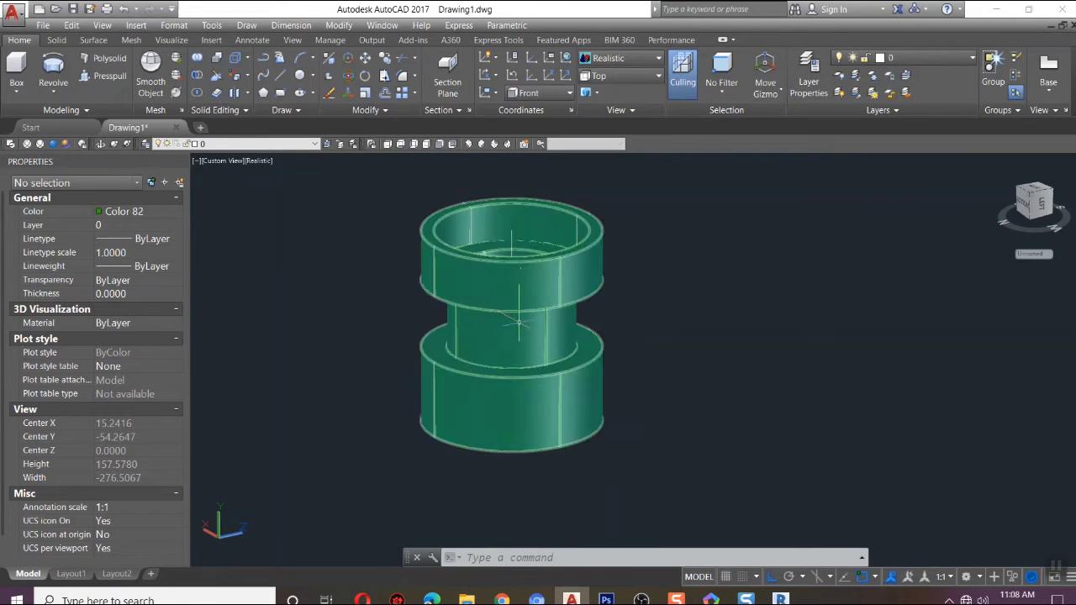
Switch to the Front view and place a vertical section plane through the middle of the solid.
left_click(439, 144)
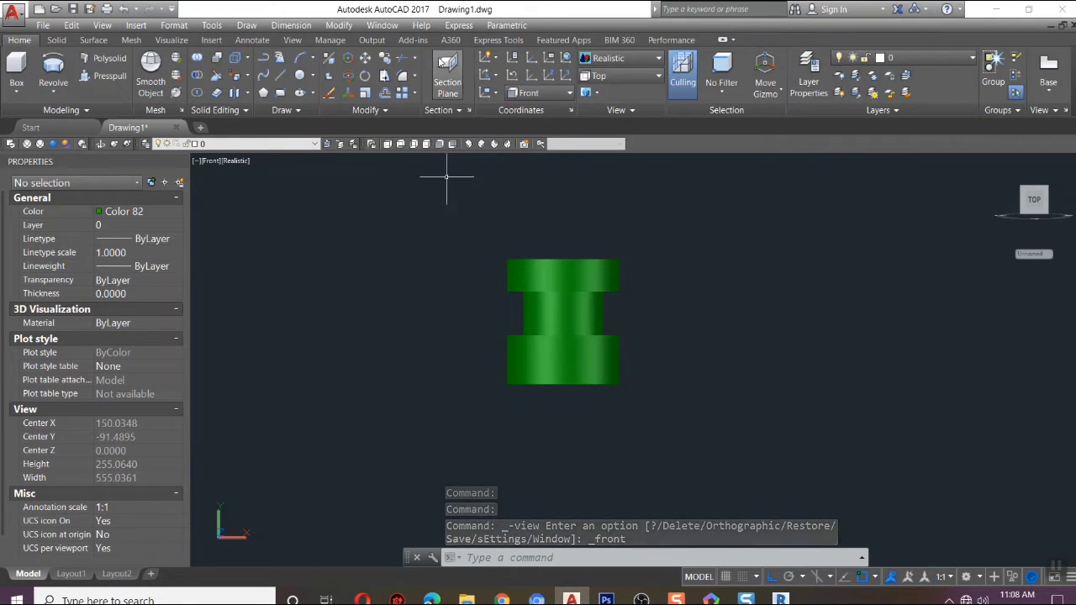
left_click(439, 74)
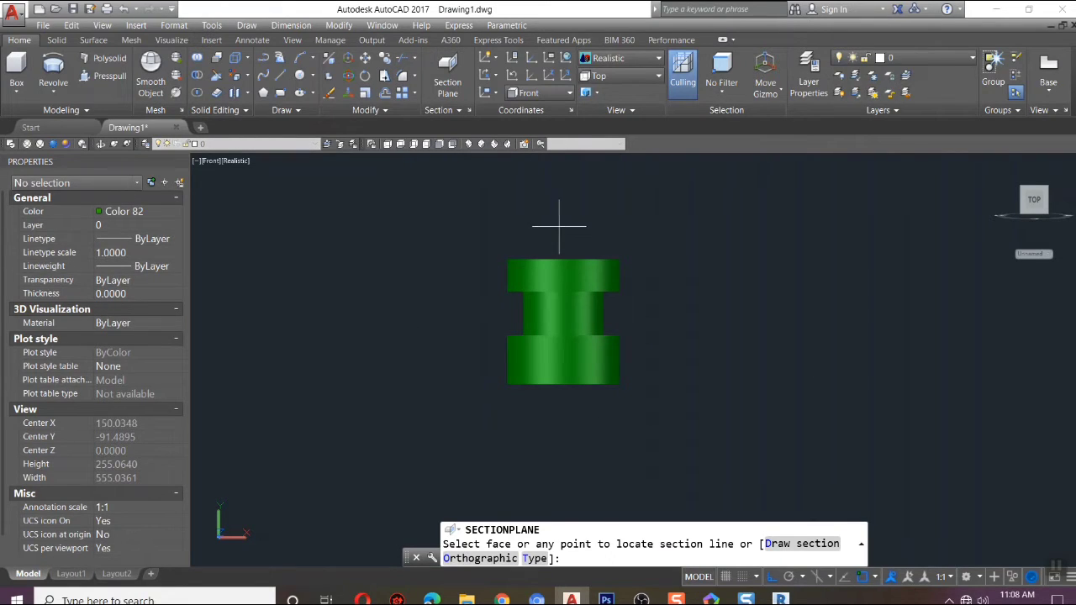
left_click(561, 223)
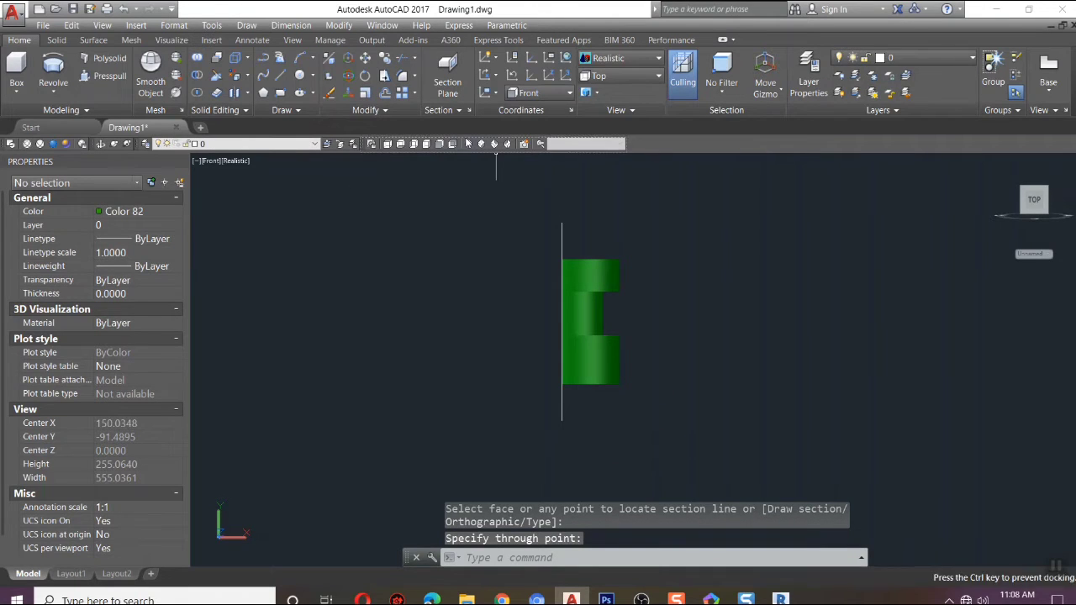
Examine the cut faces and interior of the sectioned part in the SW Isometric view.
left_click(470, 144)
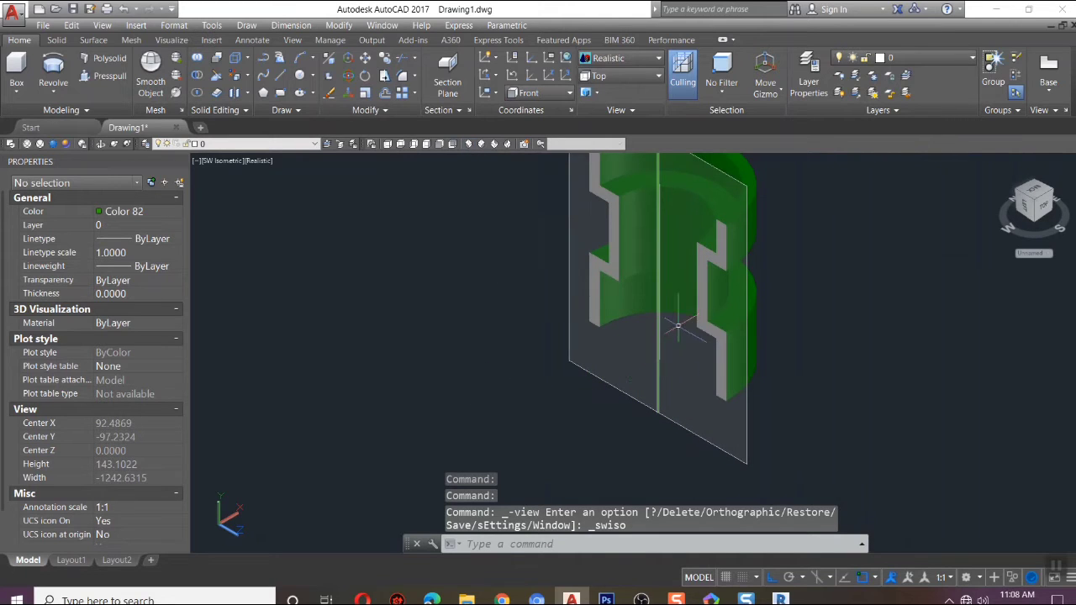
scroll(660, 298, "down", 2)
scroll(695, 311, "up", 2)
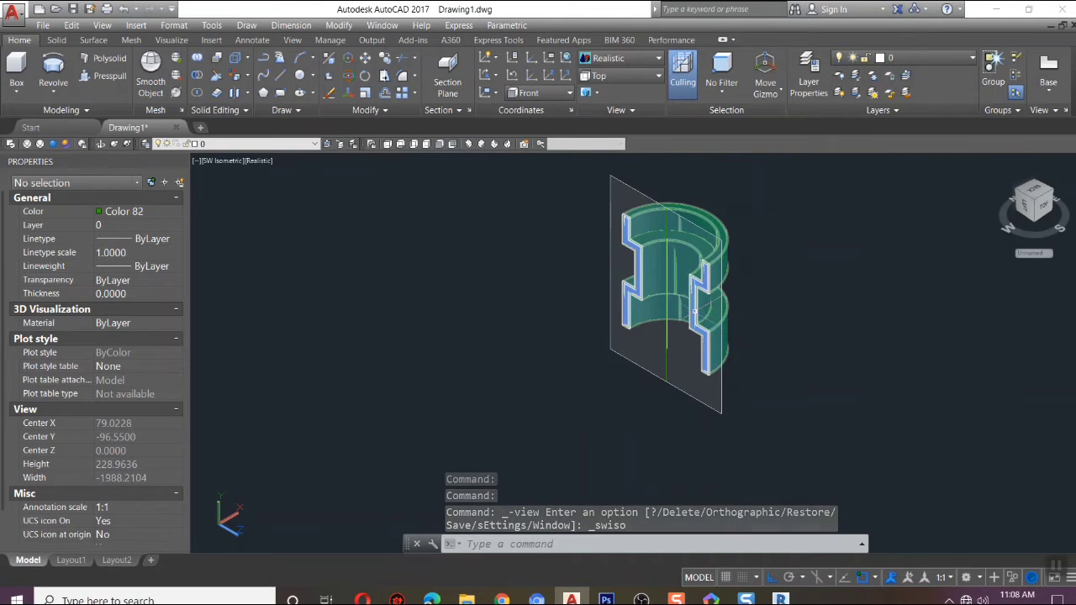
scroll(528, 419, "down", 2)
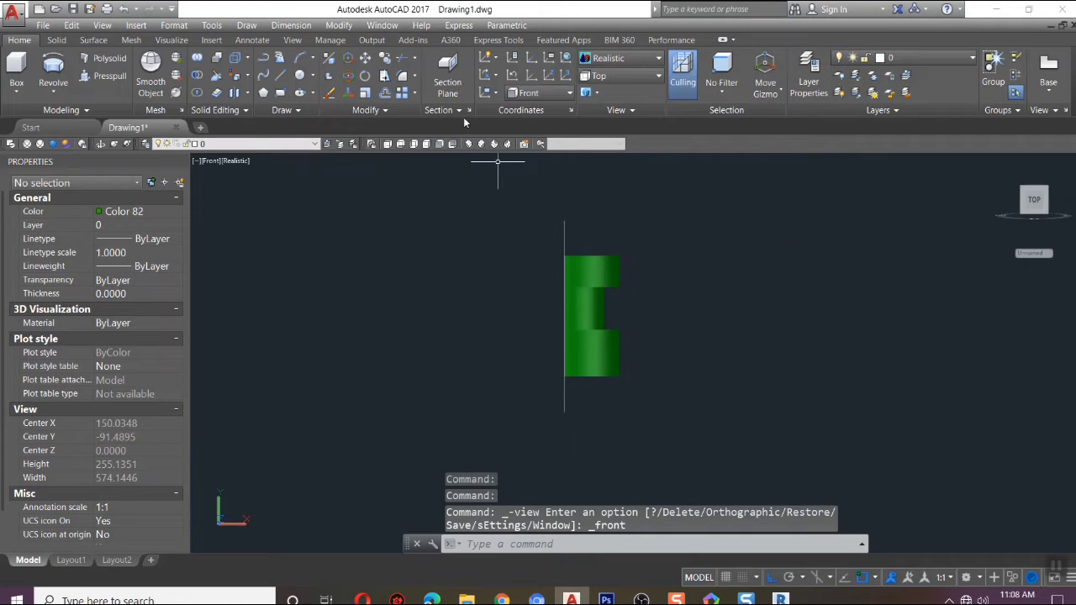
Generate a 2D section from the section plane and insert the block next to the solid at scale factor 1.
left_click(454, 110)
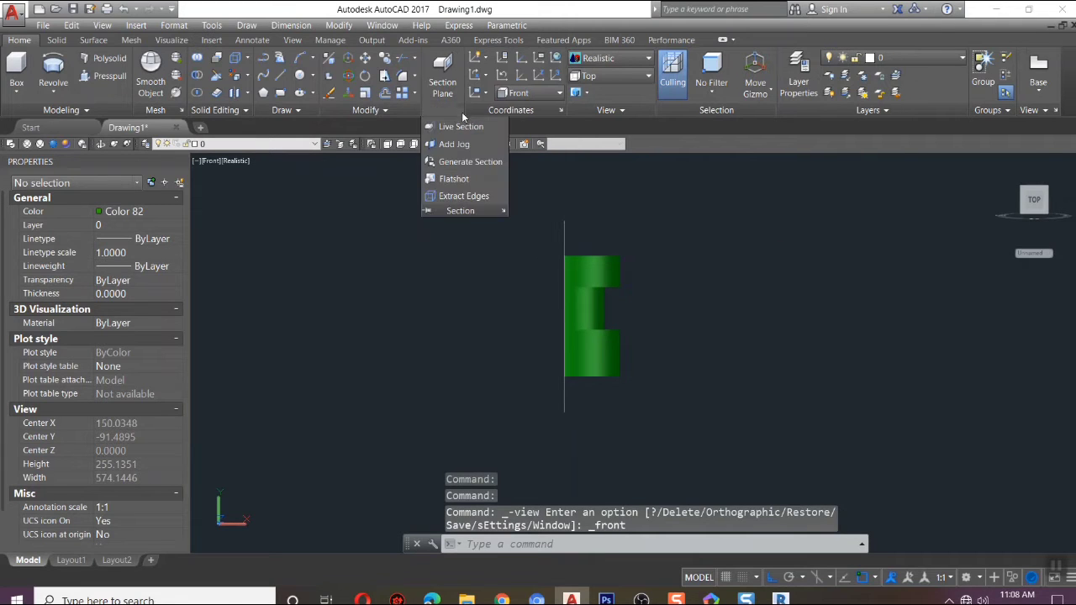
left_click(459, 162)
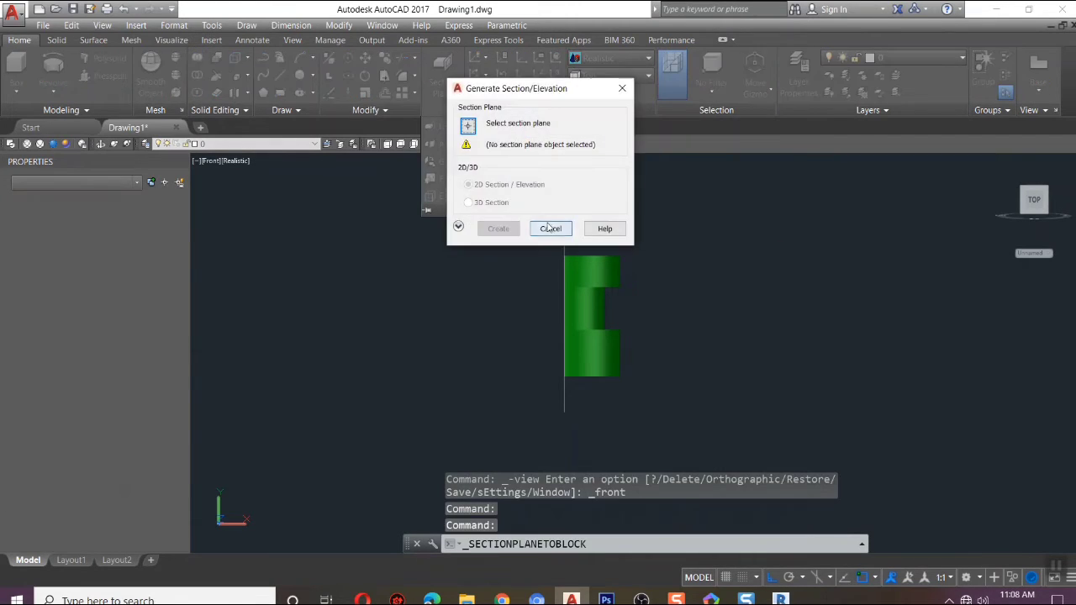
left_click(472, 124)
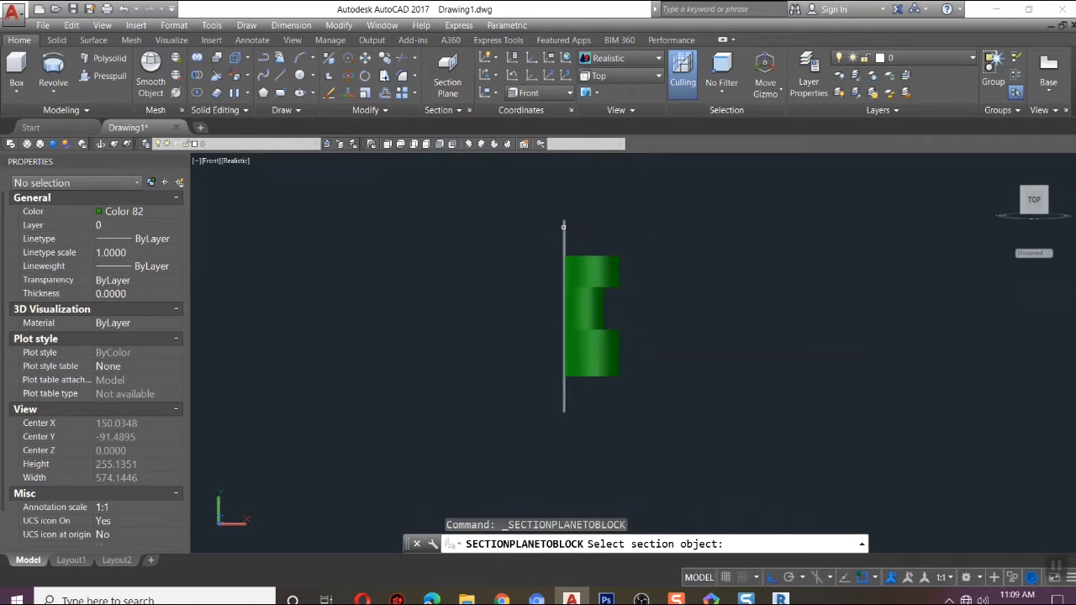
left_click(564, 336)
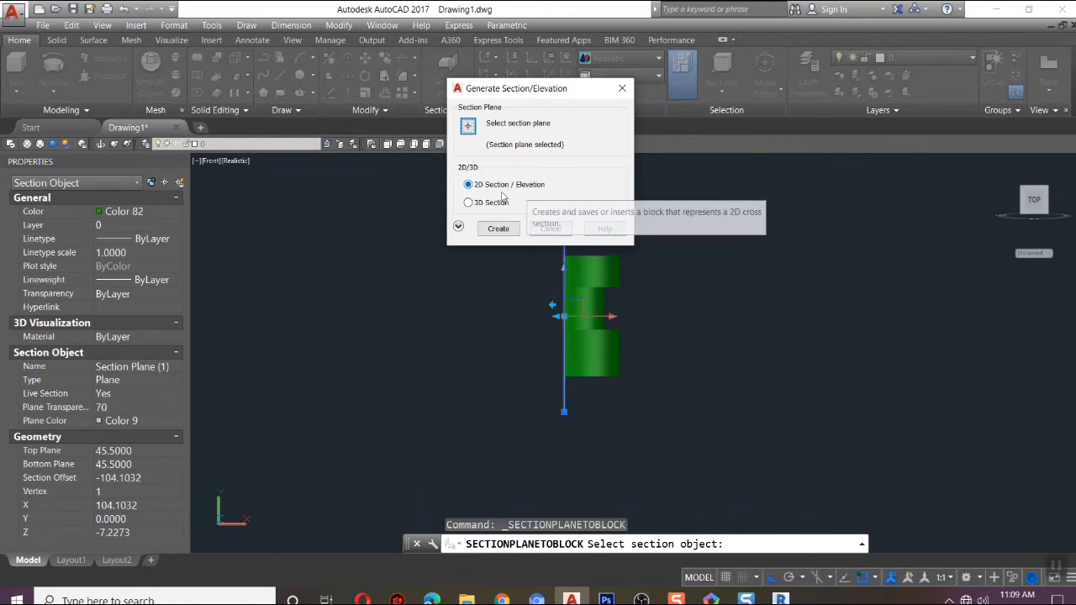
left_click(499, 229)
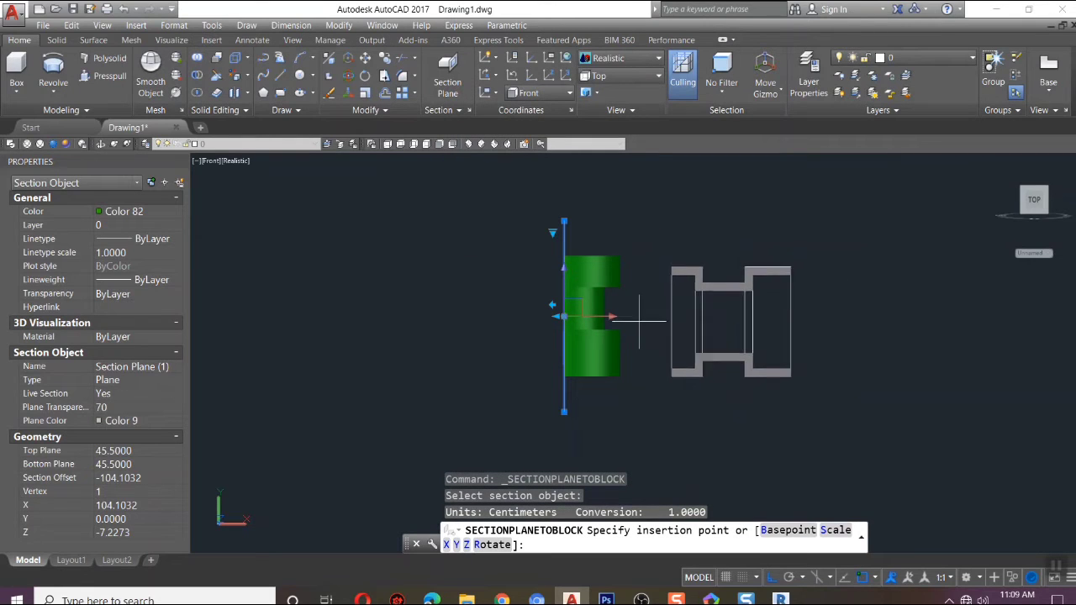
scroll(620, 331, "up", 3)
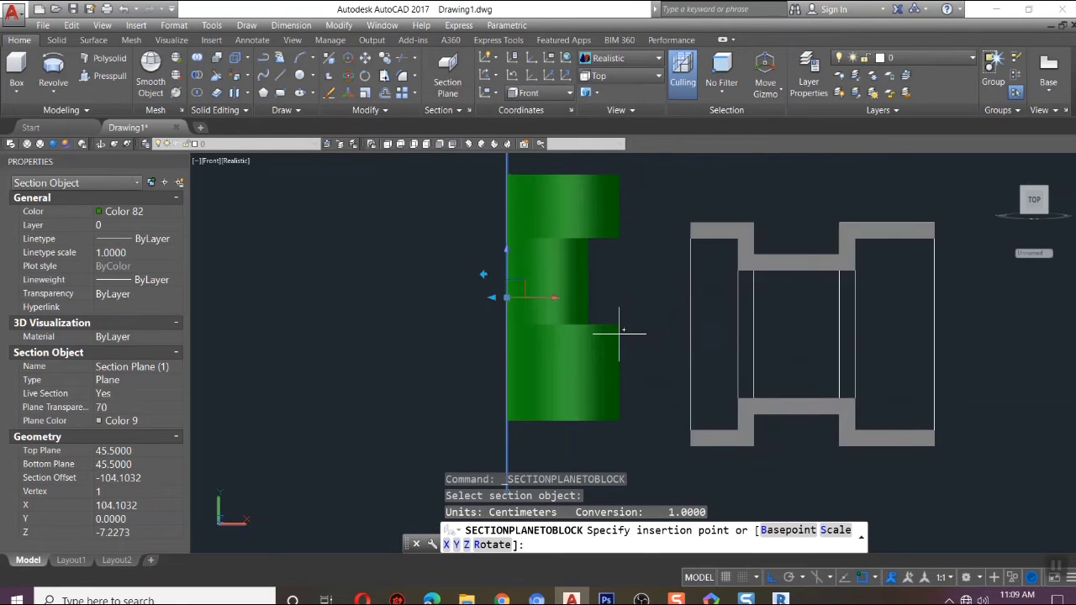
left_click(665, 313)
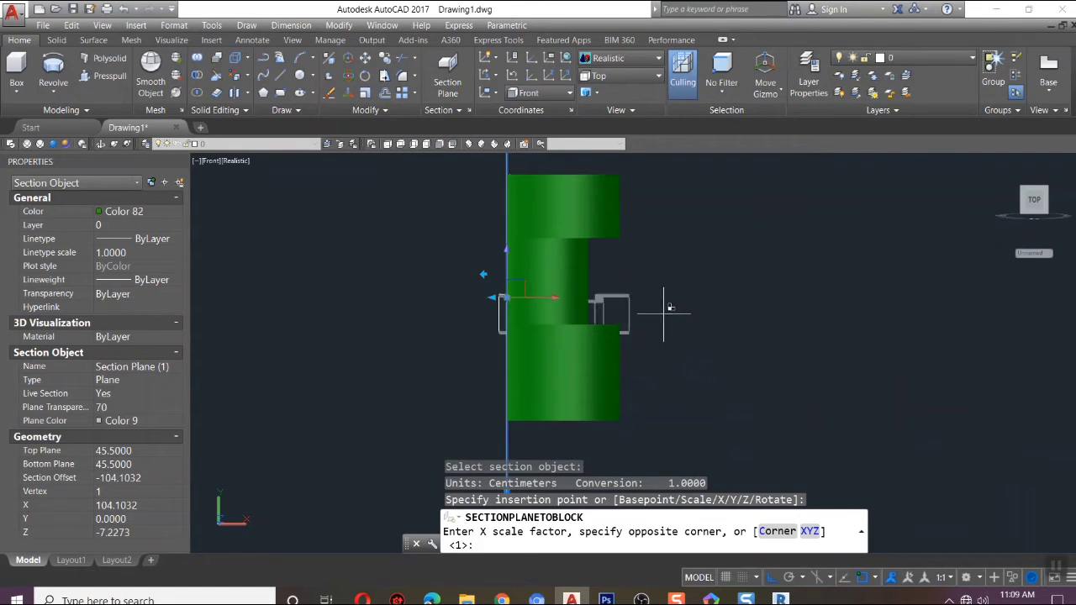
key("Return")
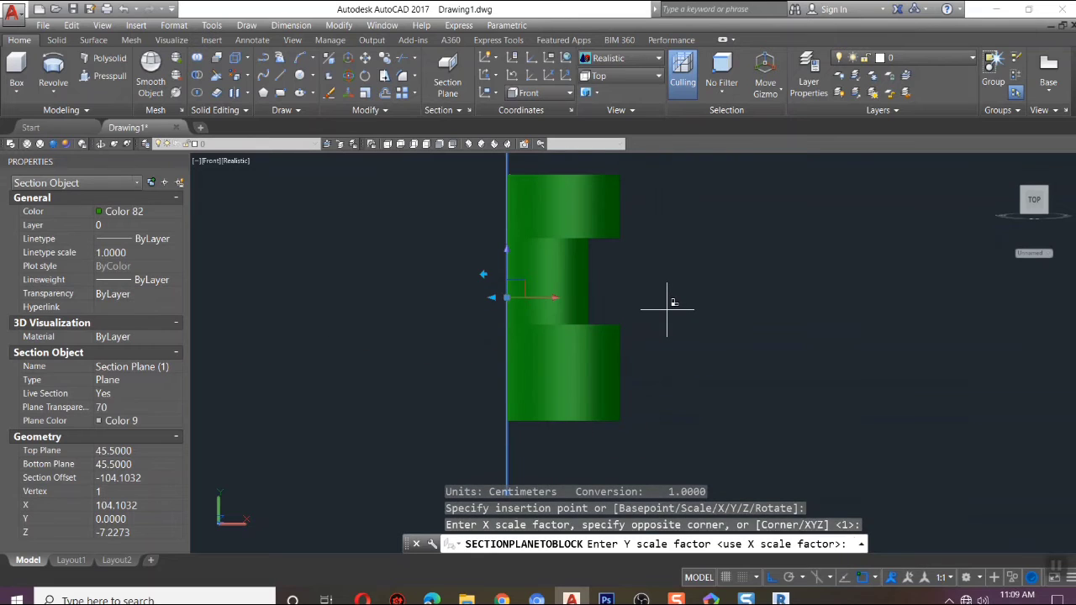
key("Return")
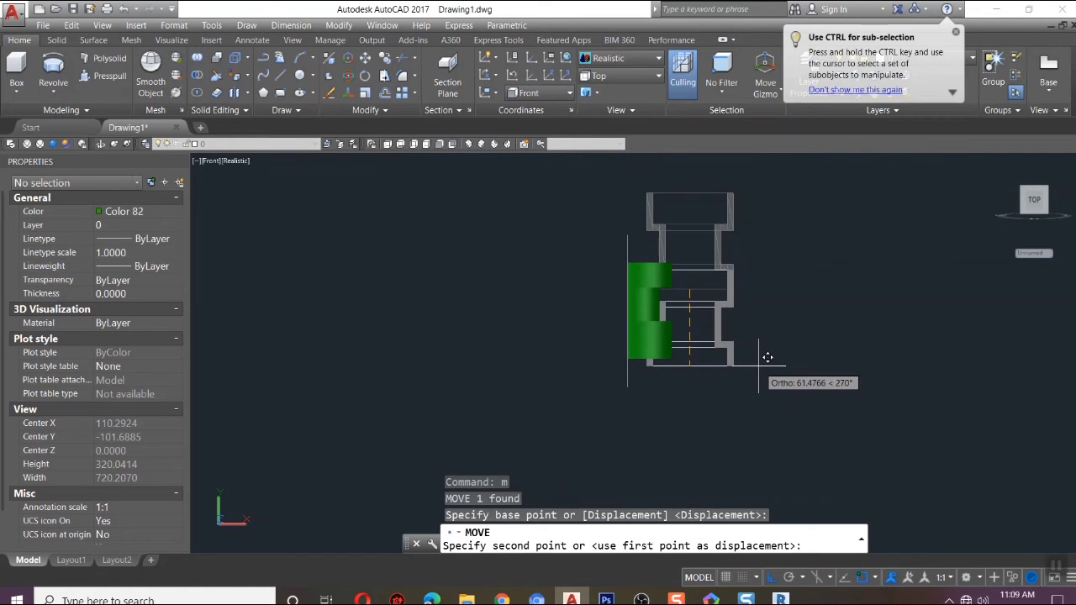
Move the section block clear of the solid with Ortho off, and delete the section plane.
key("F8")
left_click(766, 358)
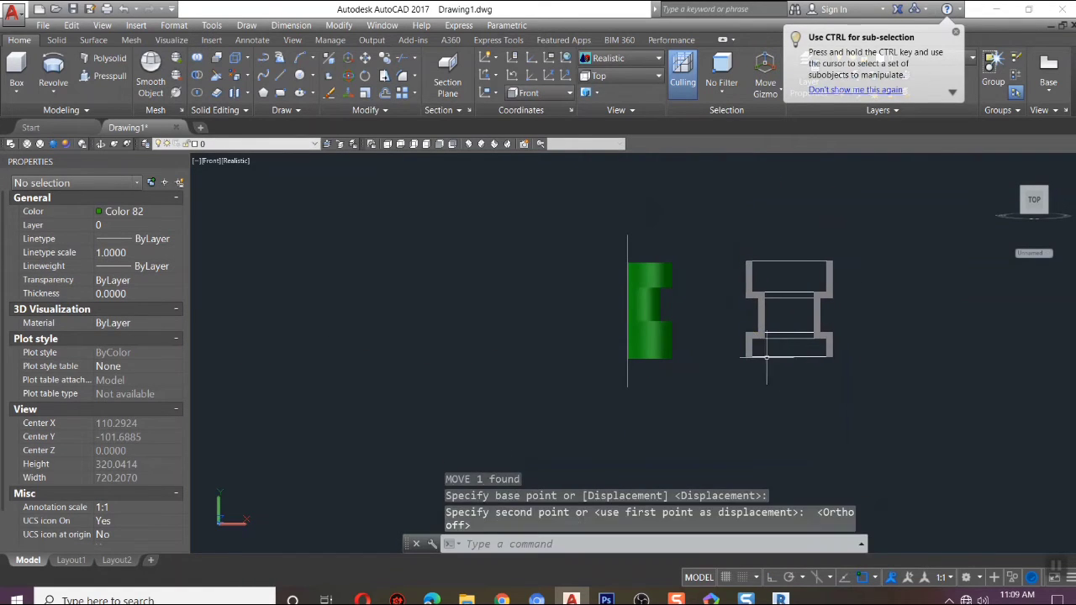
key("Escape")
left_click(627, 242)
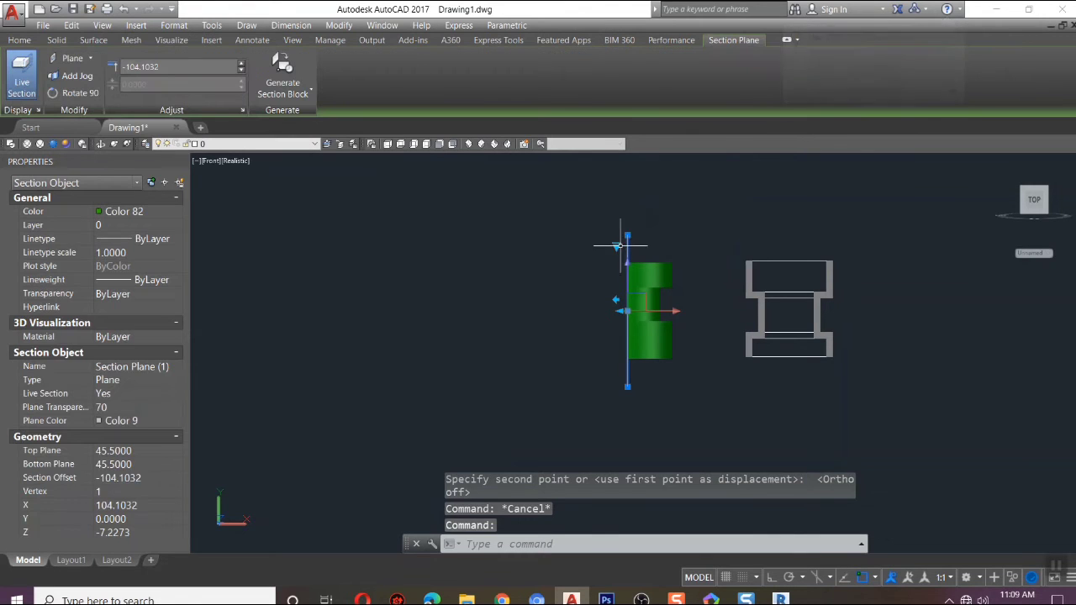
key("Delete")
scroll(641, 284, "up", 3)
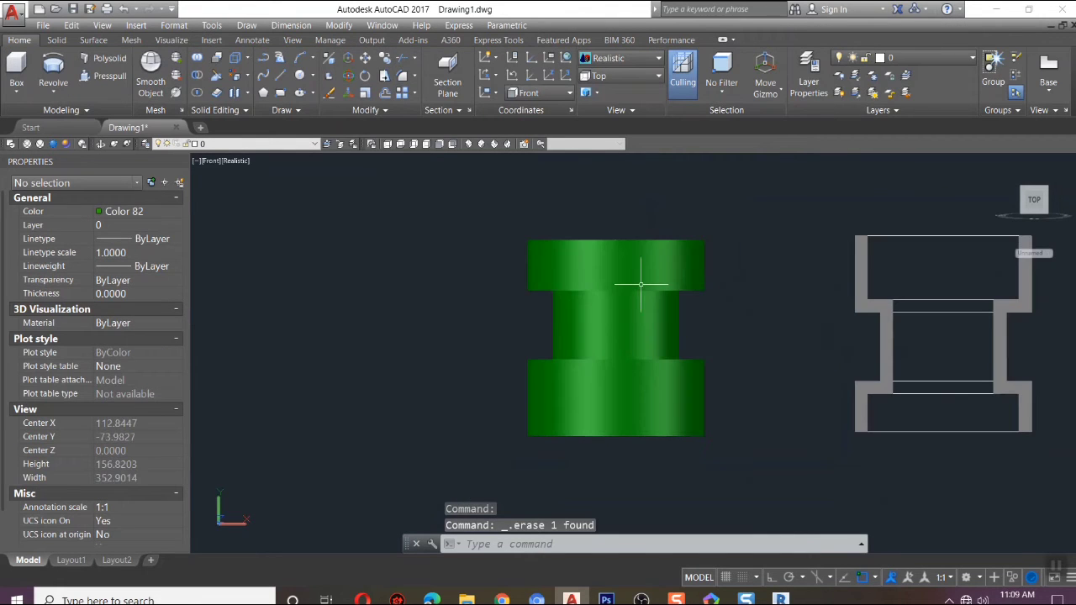
Inspect the full solid and its 2D section in the SW Isometric view.
left_click(470, 145)
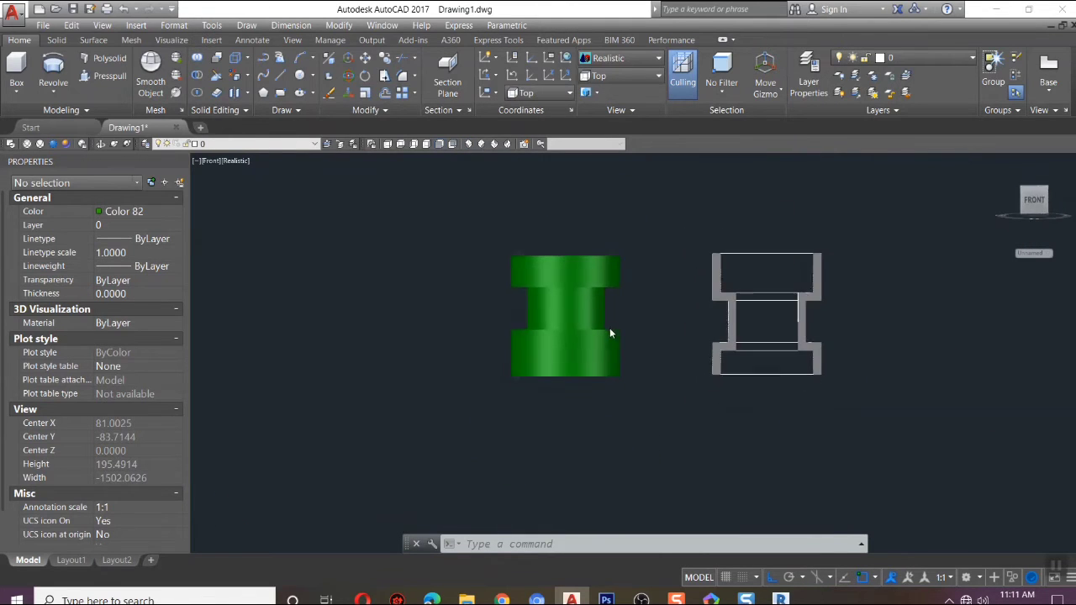
left_click(468, 144)
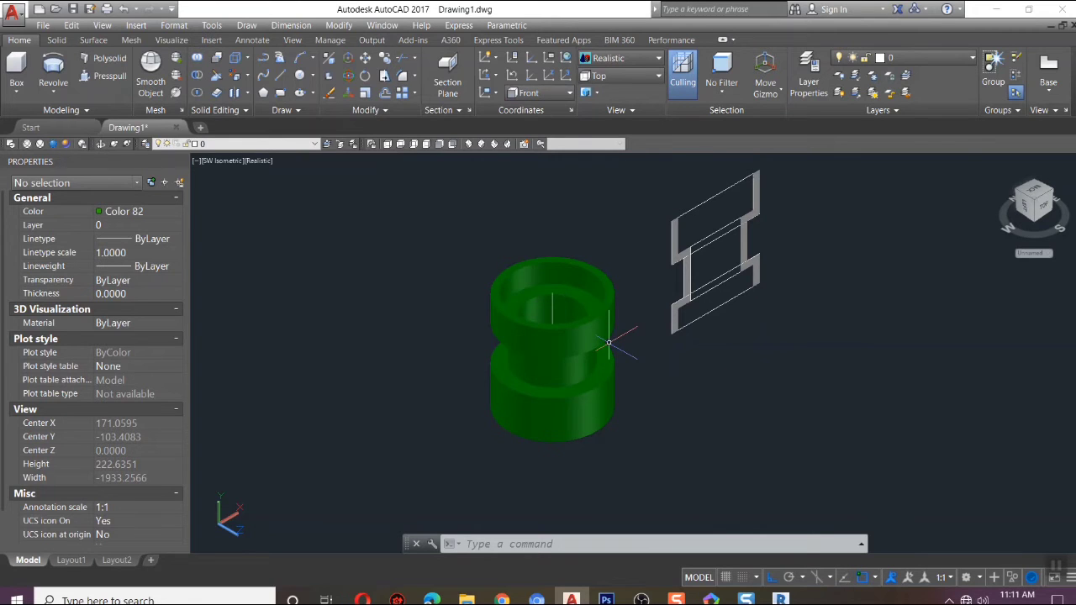
scroll(740, 261, "up", 6)
scroll(735, 265, "down", 8)
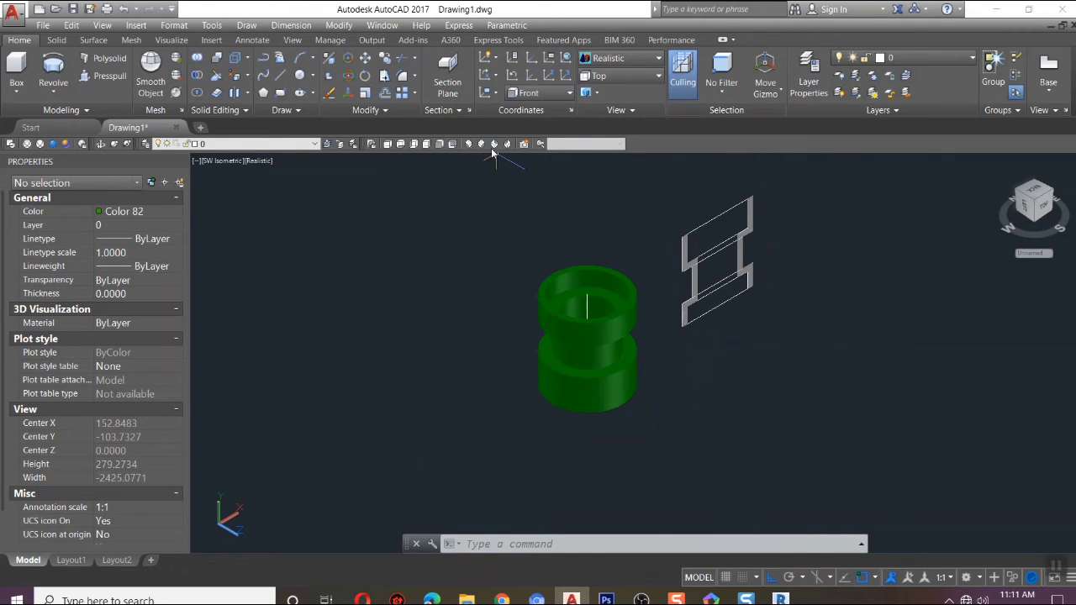
Return to the Front view and add a vertical linear dimension to the upper flange's outer height on the section's right side.
left_click(440, 146)
type("dli")
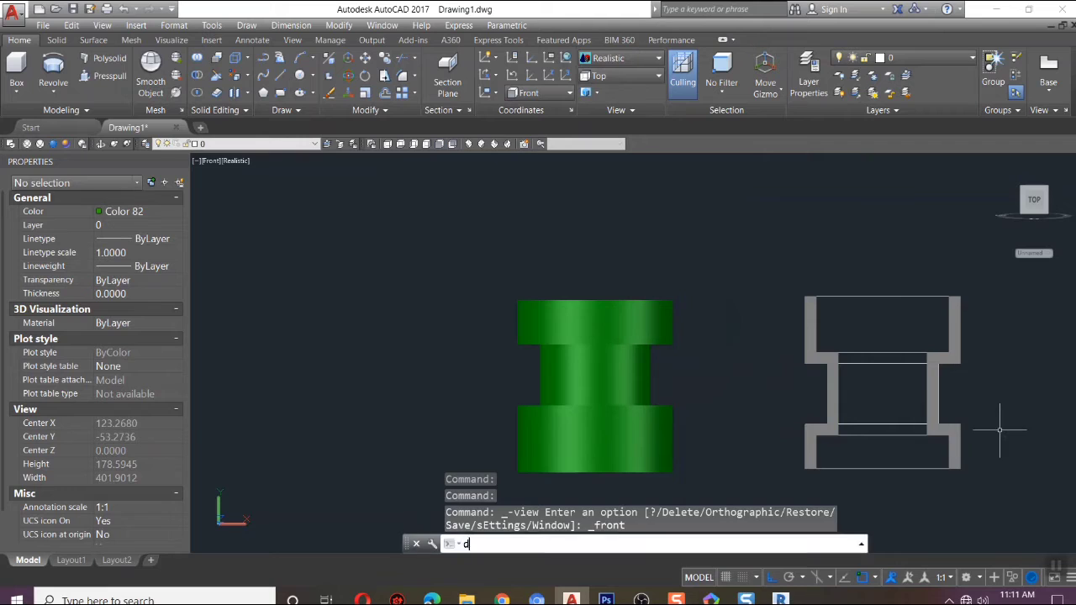
key("Return")
left_click(960, 296)
left_click(960, 364)
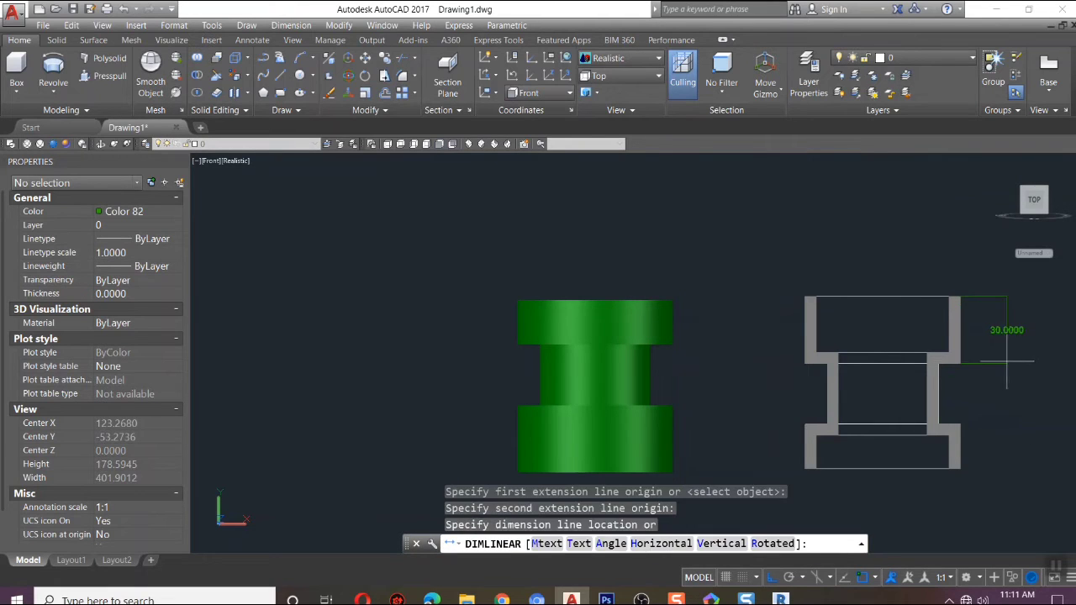
left_click(1006, 353)
Continue the dimension chain down the section's outer side over the narrow middle part and the lower flange.
type("dco")
key("Return")
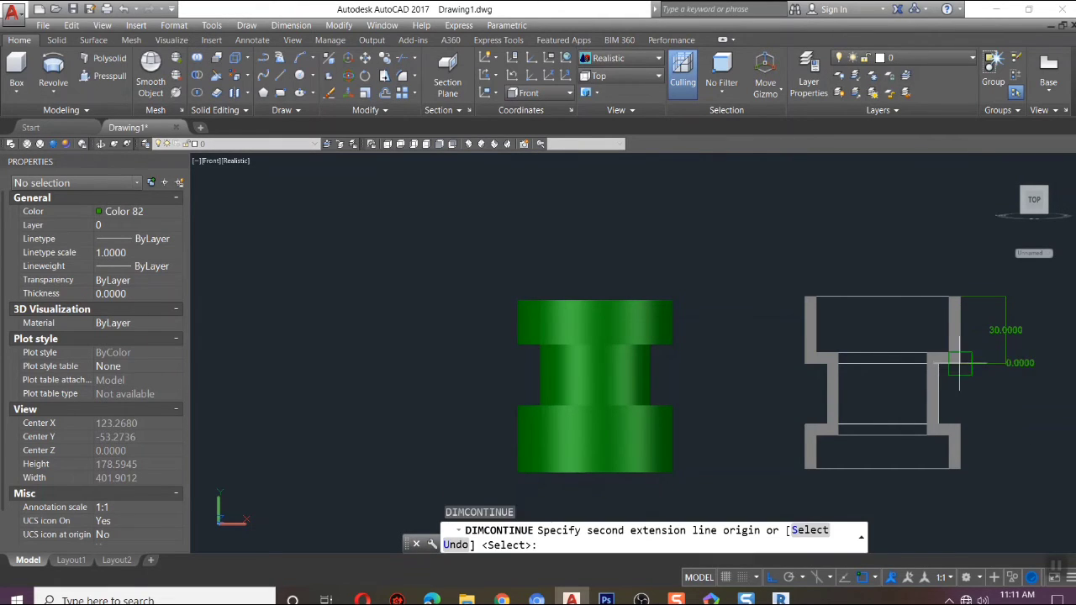
left_click(960, 425)
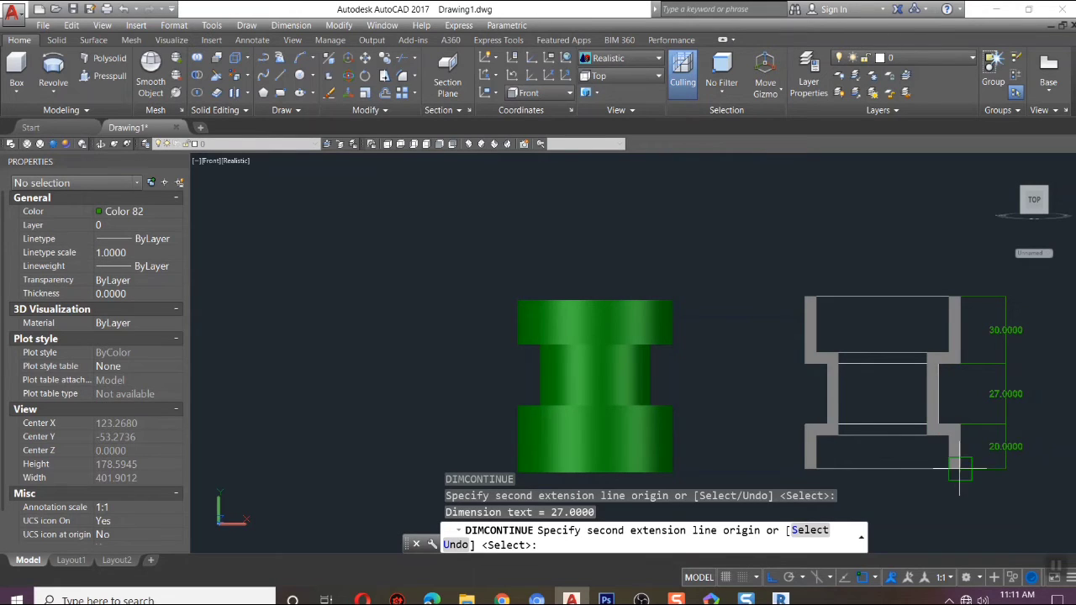
left_click(960, 469)
key("Return")
key("Escape")
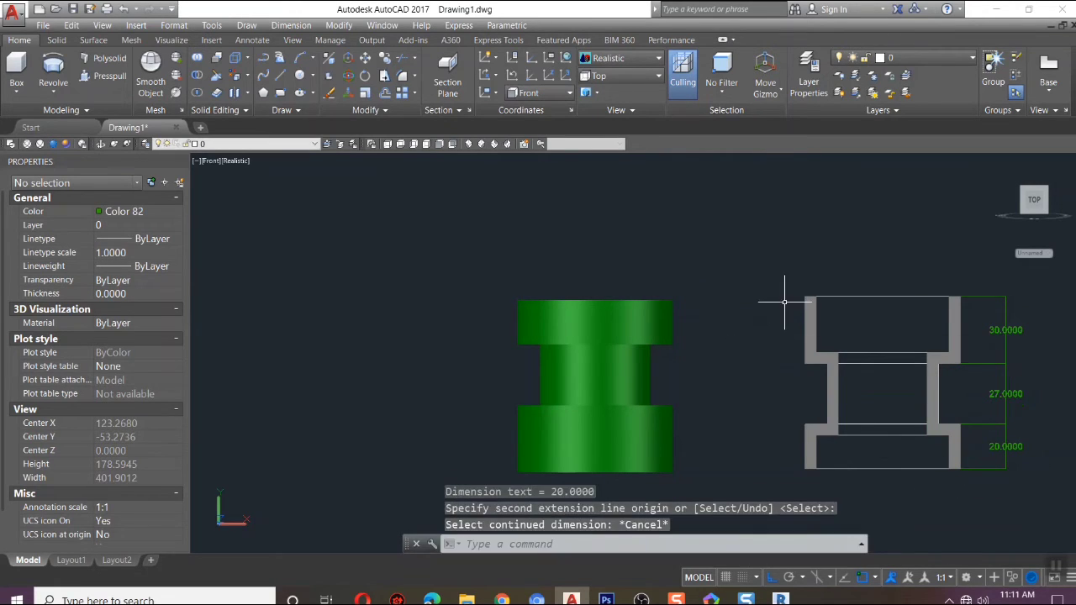
Add a vertical linear dimension to the depth of the upper inner recess on the section's left side.
type("dli")
key("Return")
left_click(816, 296)
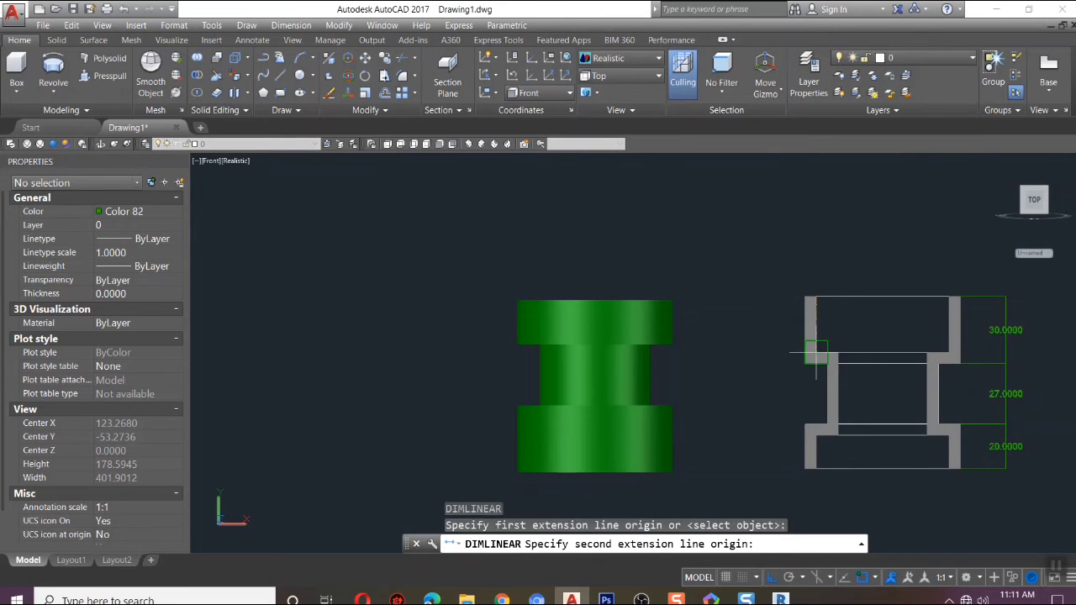
left_click(814, 352)
left_click(757, 333)
Continue the left dimension chain over the narrow bore and the lower recess.
type("dco")
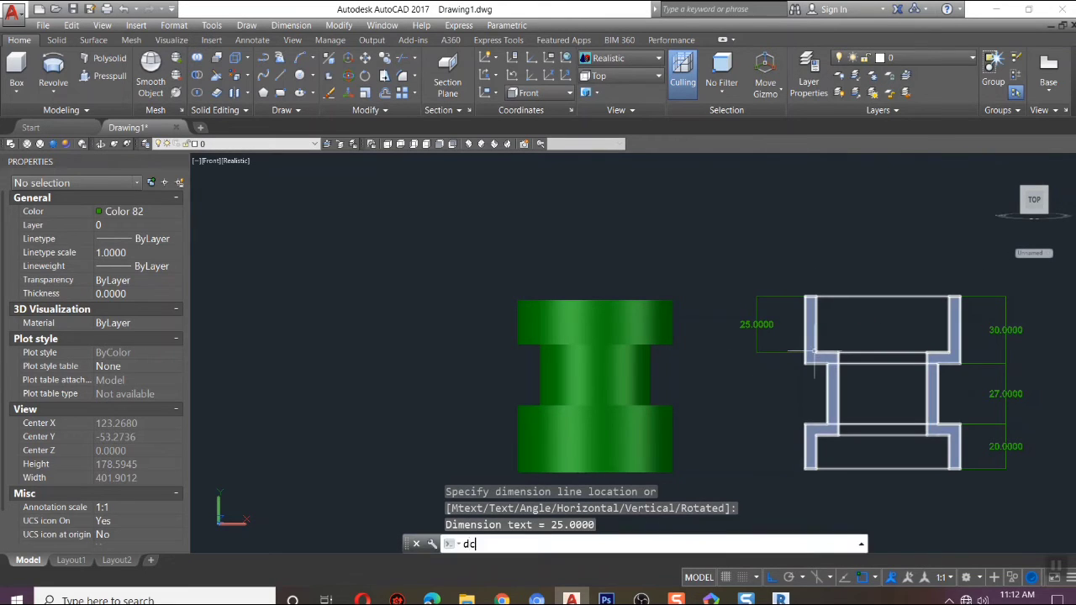
key("Return")
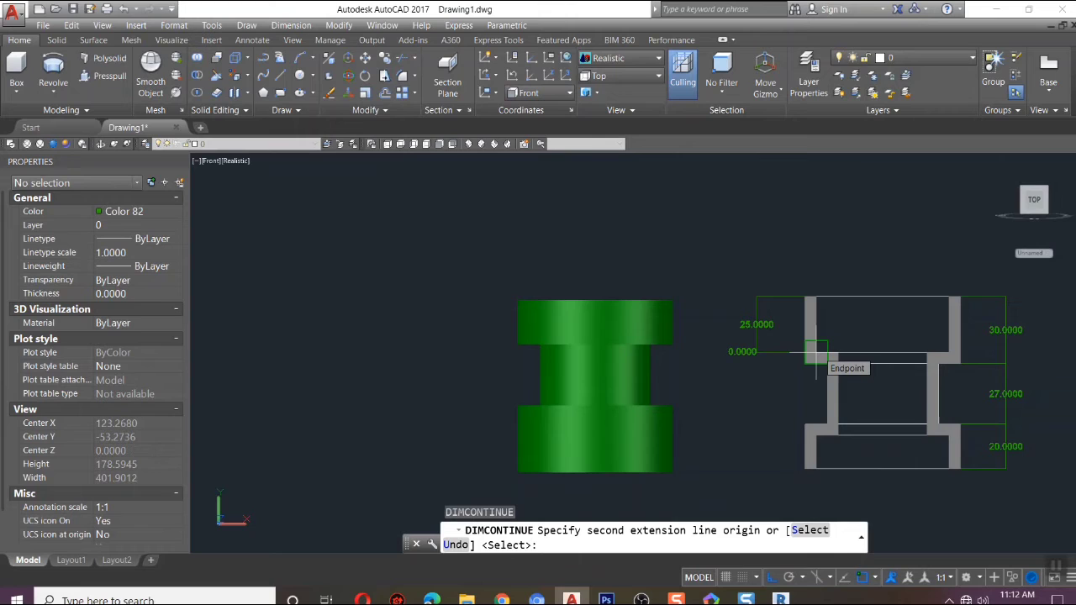
left_click(826, 425)
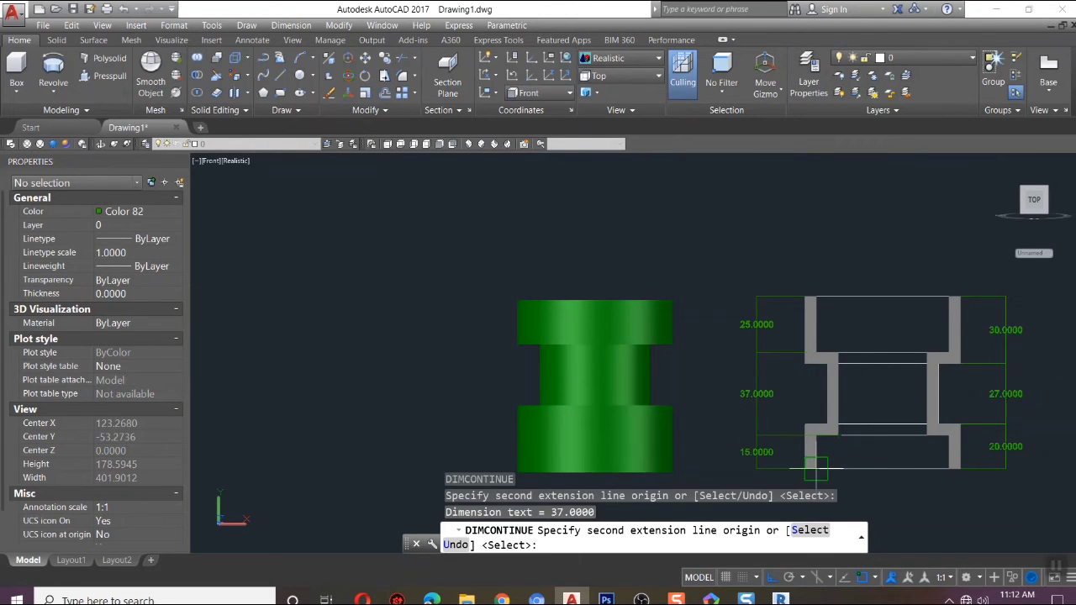
left_click(812, 466)
key("Return")
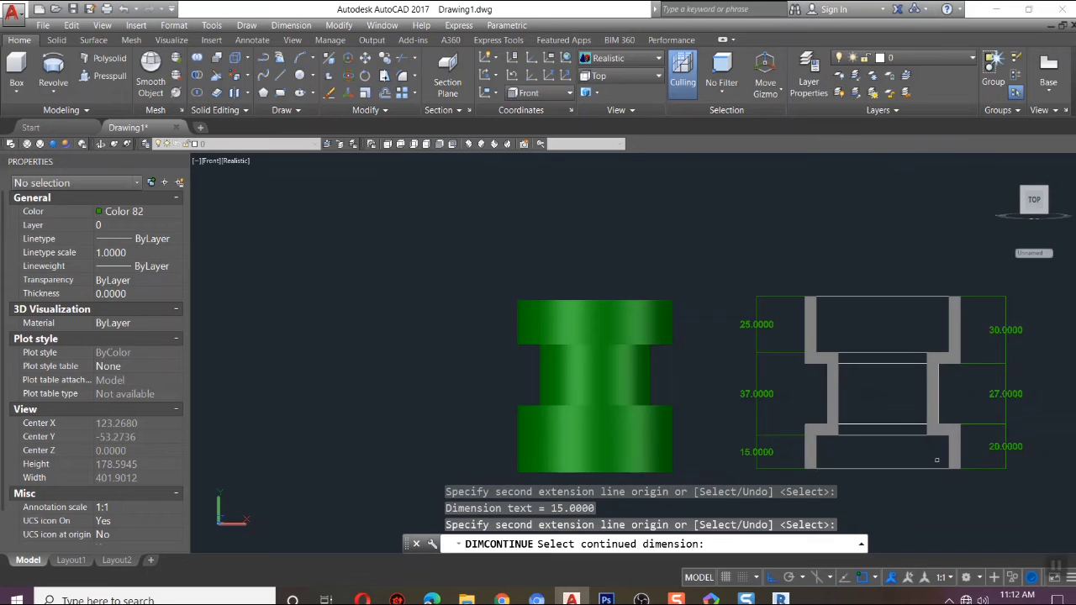
type("dli")
key("Escape")
type("dli")
key("Return")
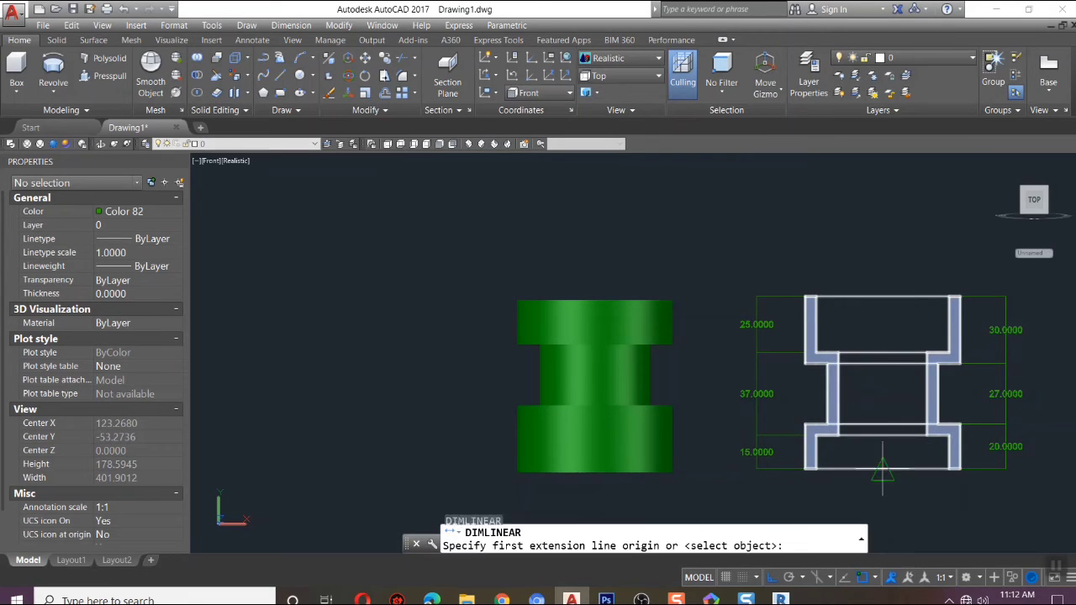
left_click(811, 468)
left_click(950, 469)
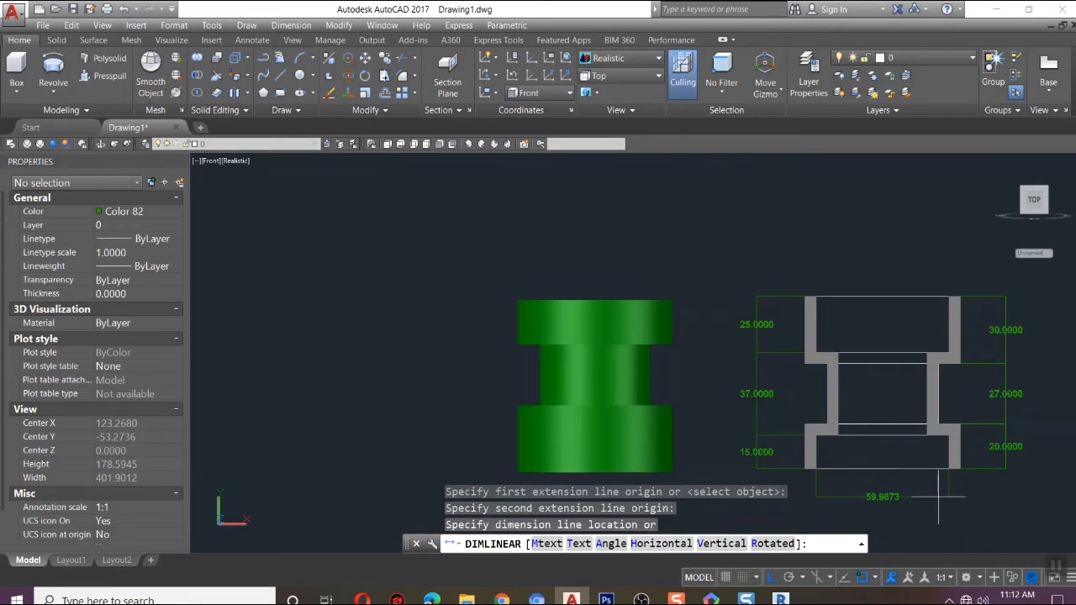
key("Escape")
scroll(938, 424, "down", 2)
scroll(938, 424, "up", 2)
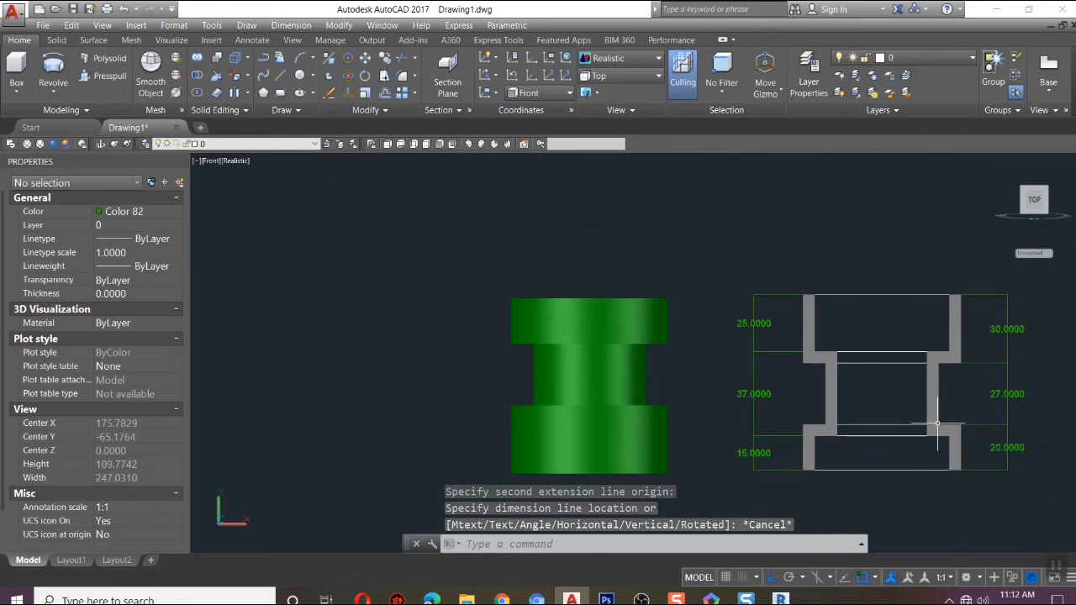
Orbit to a tilted 3D view and delete the axis line inside the solid's bore.
scroll(618, 239, "down", 2)
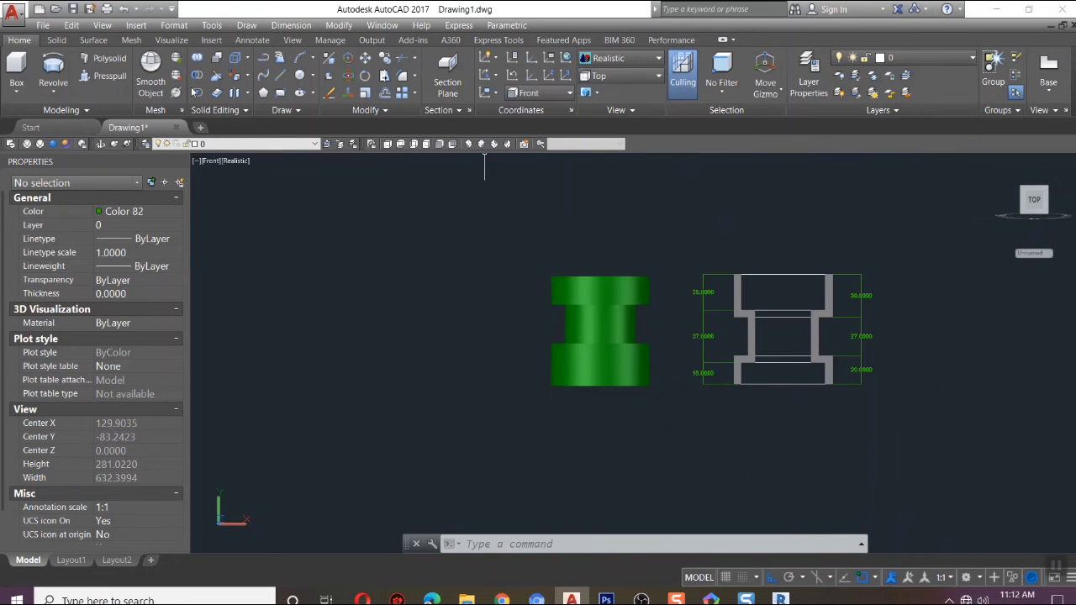
middle_click_drag(485, 165, 395, 322, "shift")
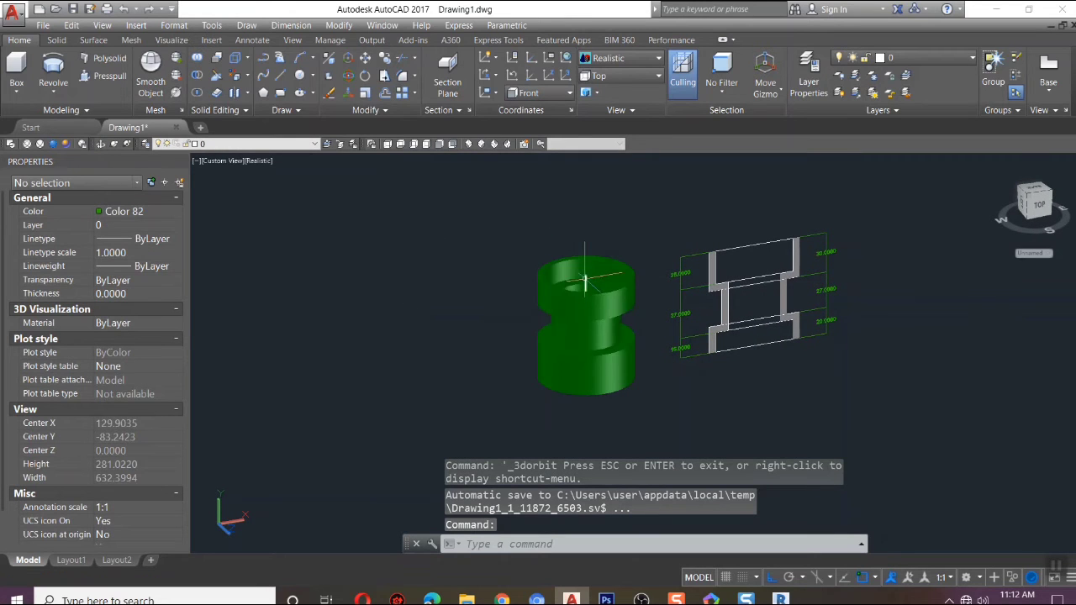
left_click(585, 280)
key("Delete")
scroll(835, 296, "up", 1)
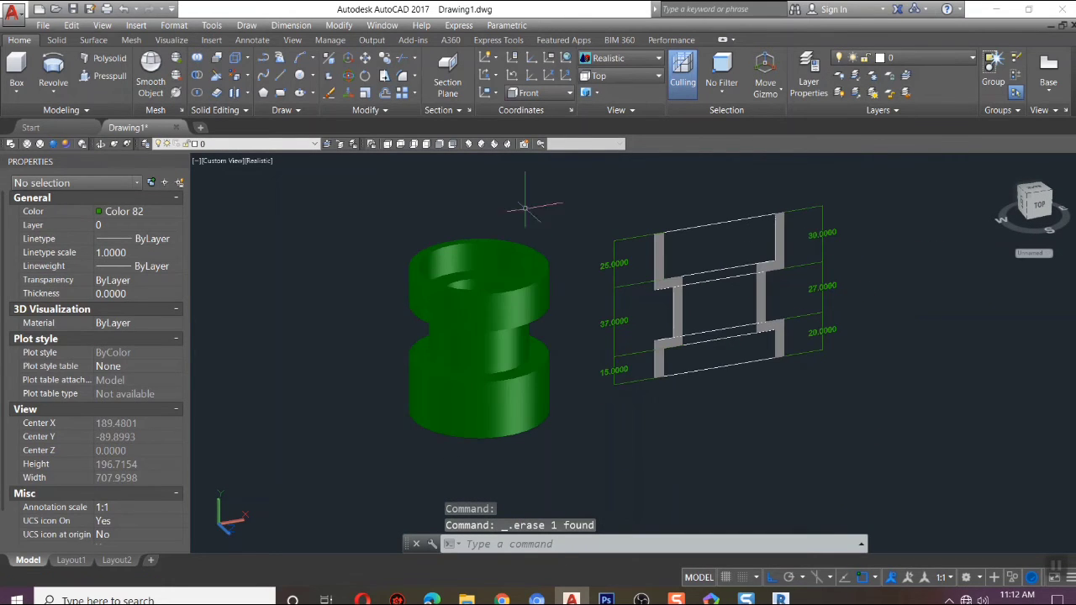
Preview the model in the Hidden and Conceptual visual styles, return to Realistic, and select the solid.
left_click(39, 144)
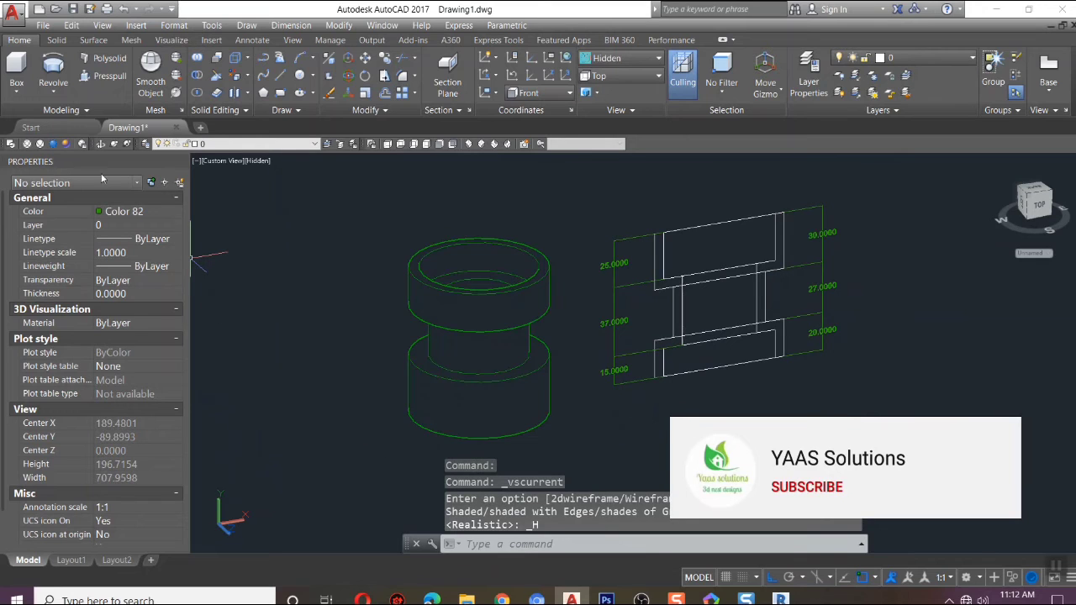
left_click(56, 145)
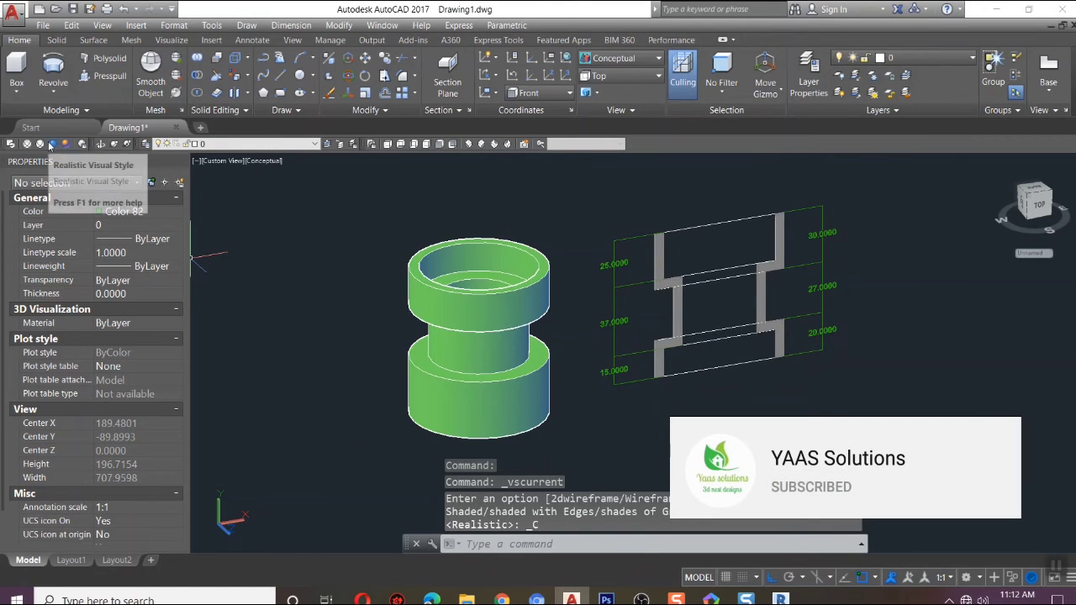
left_click(53, 144)
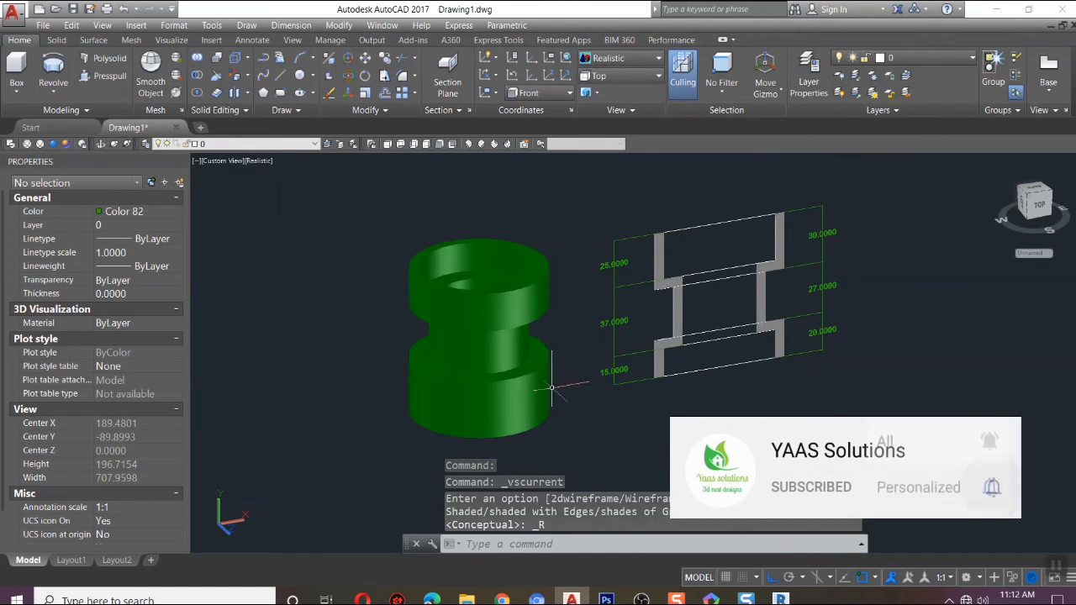
left_click(446, 319)
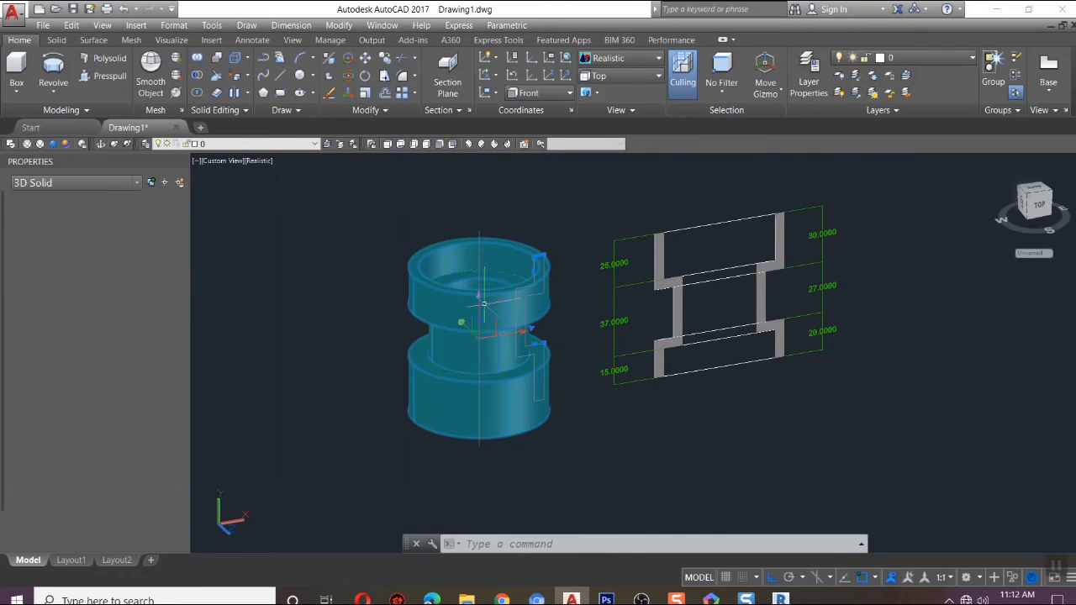
Copy the selected solid to an empty spot in front of the dimensioned section view.
type("co")
key("Return")
left_click(479, 294)
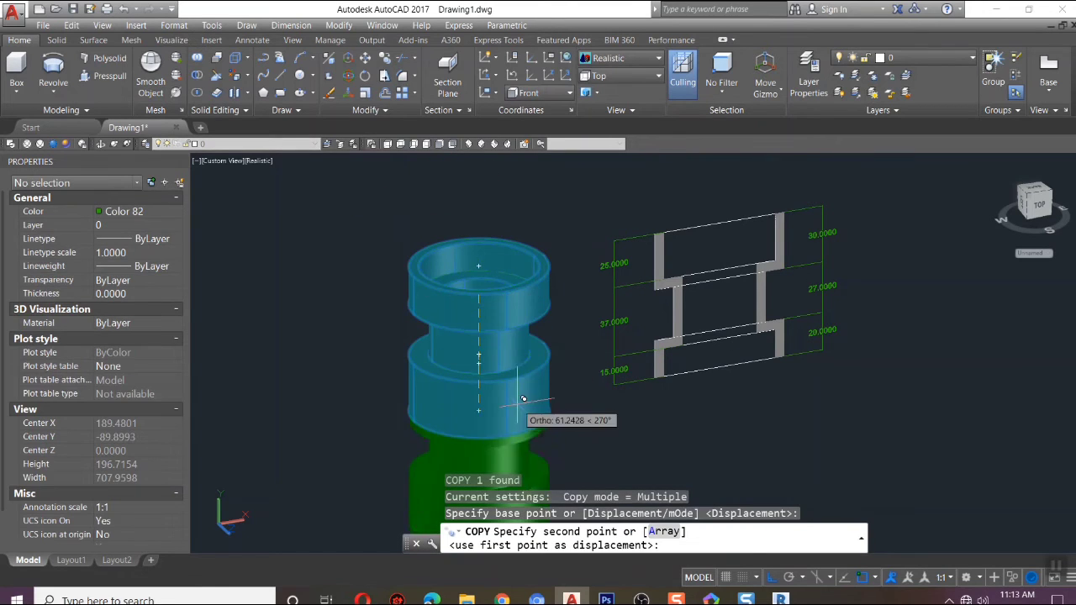
scroll(520, 399, "down", 3)
left_click(551, 434)
key("Escape")
scroll(580, 434, "up", 2)
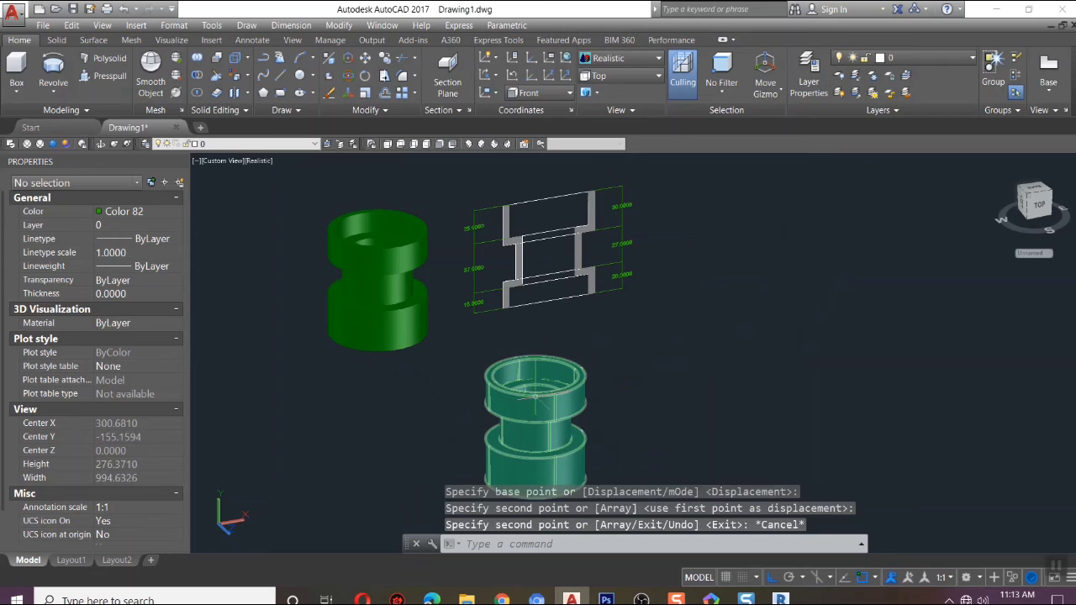
From the top view, slice the copied solid with a plane parallel to the X axis near its middle, keeping only the rear half.
left_click(388, 144)
scroll(582, 387, "up", 4)
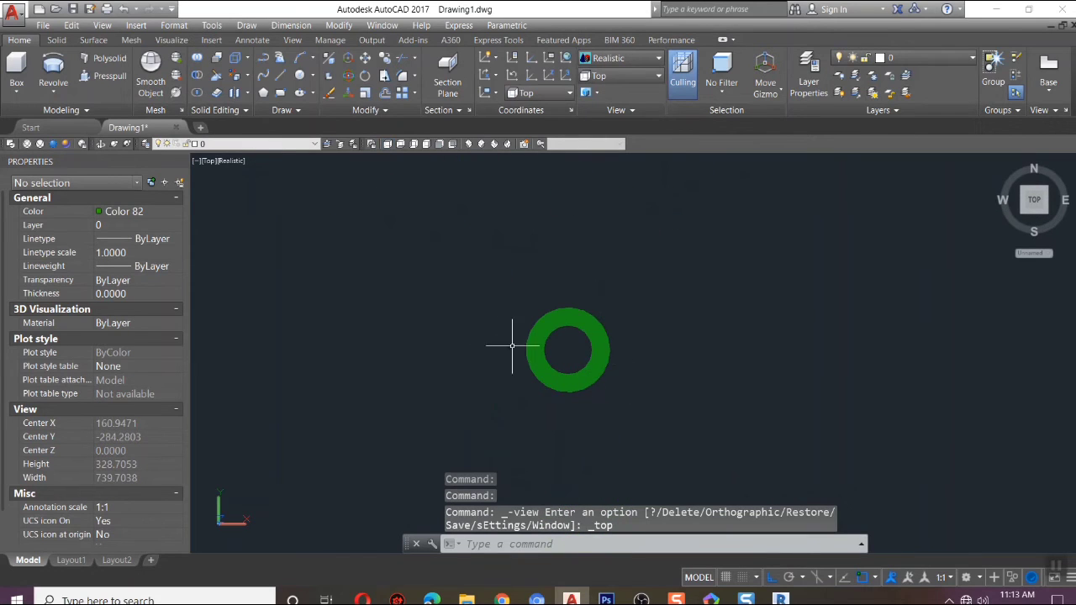
left_click(217, 75)
left_click(527, 355)
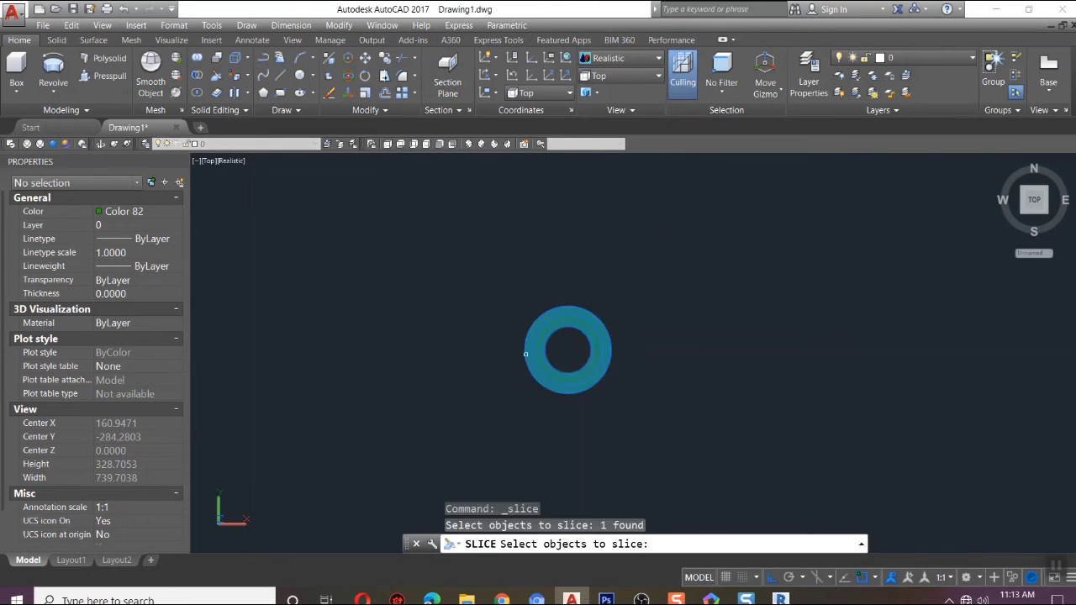
key("Return")
left_click(471, 344)
left_click(693, 376)
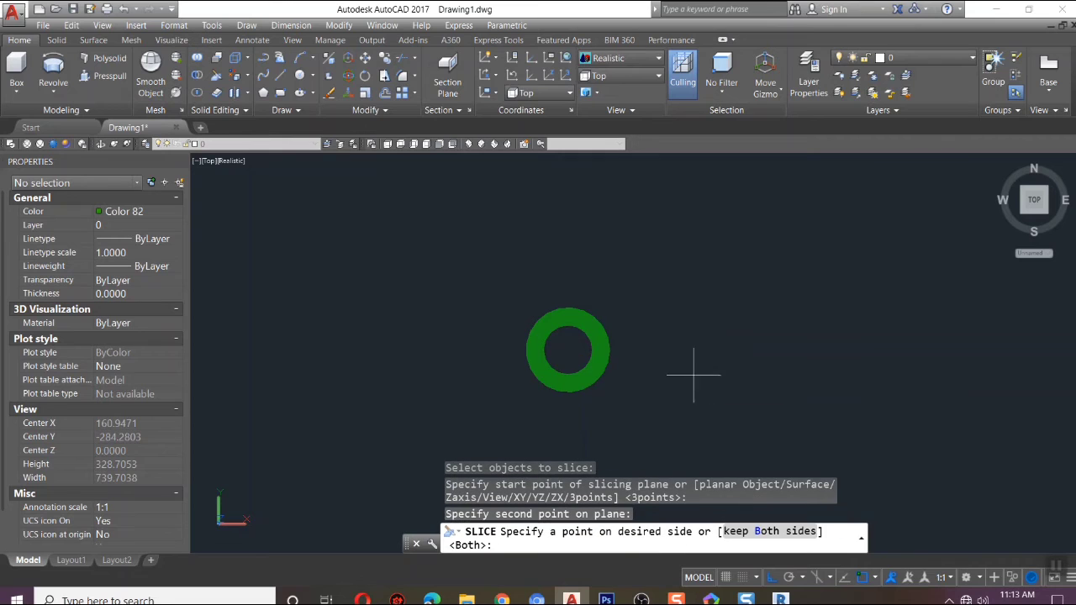
left_click(629, 309)
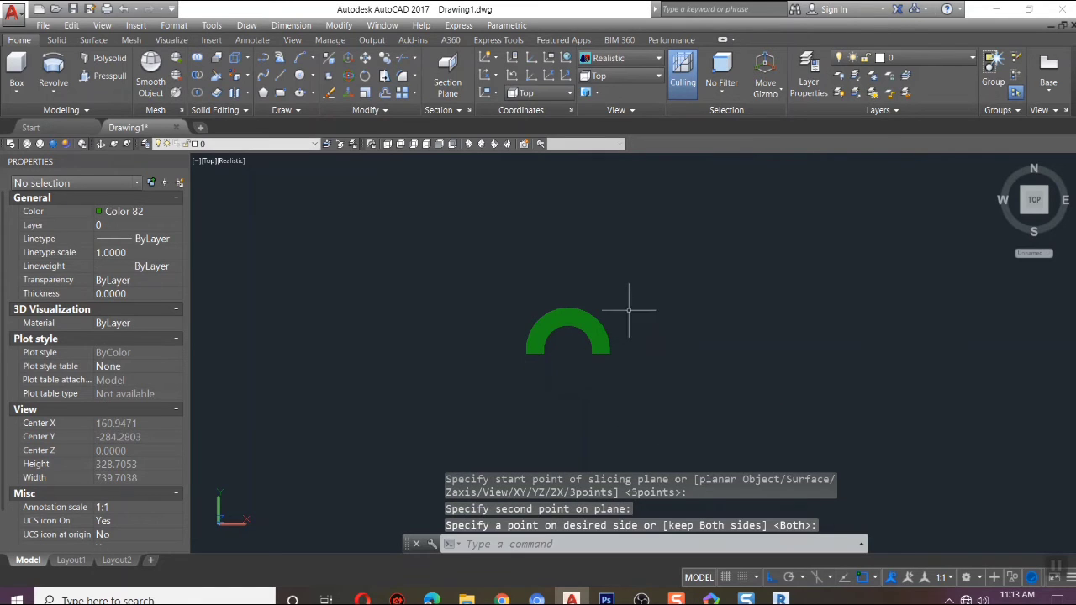
In the SW Isometric view, move the sliced half solid closer to the full solid and the section view.
left_click(469, 144)
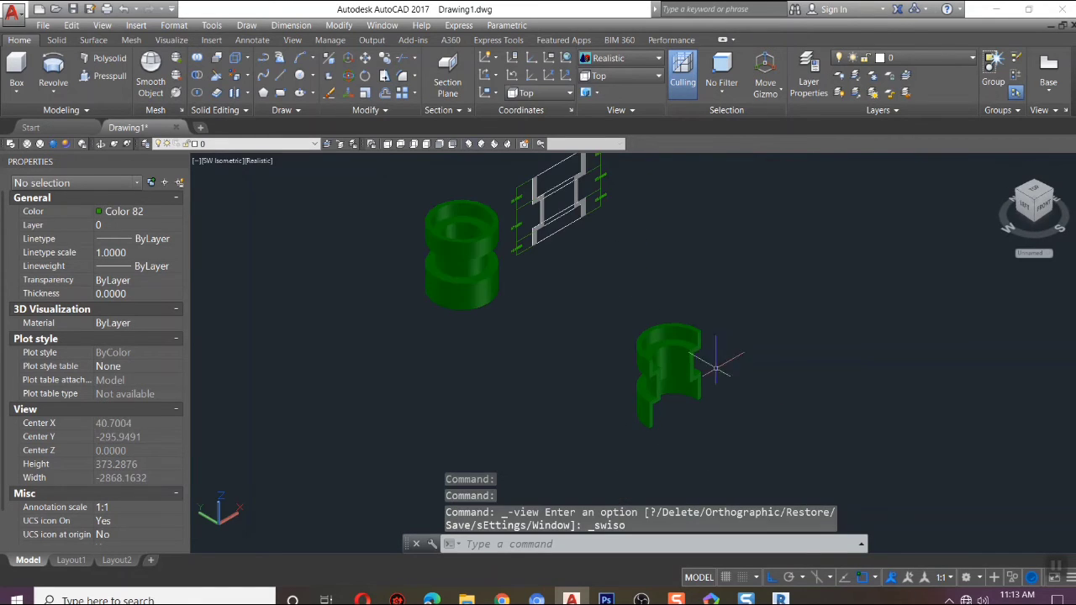
type("m")
key("Return")
left_click(652, 348)
key("Return")
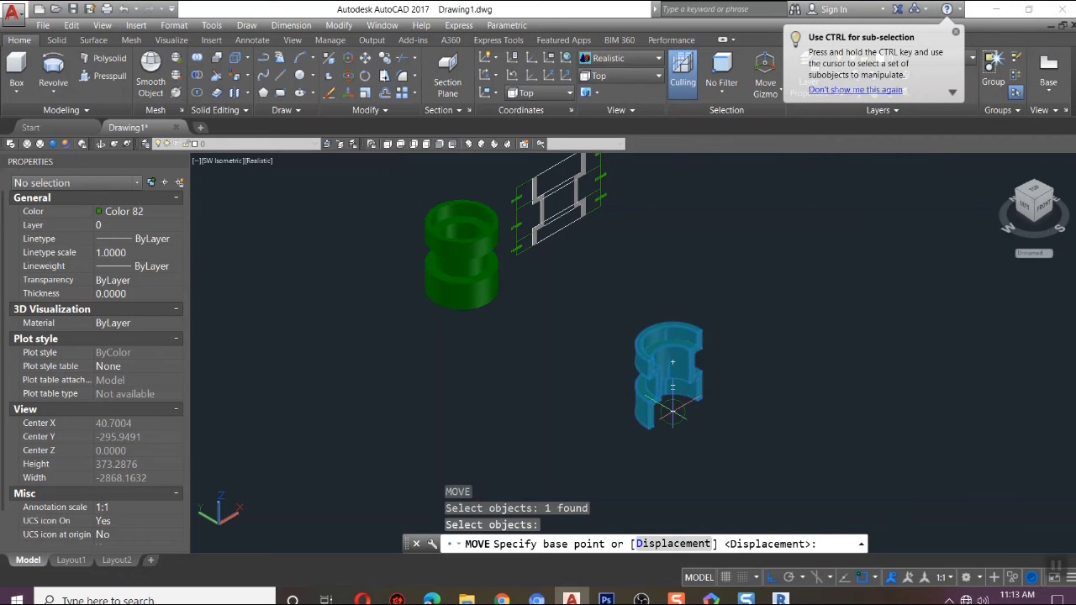
left_click(673, 412)
left_click(583, 353)
scroll(644, 267, "up", 2)
key("Escape")
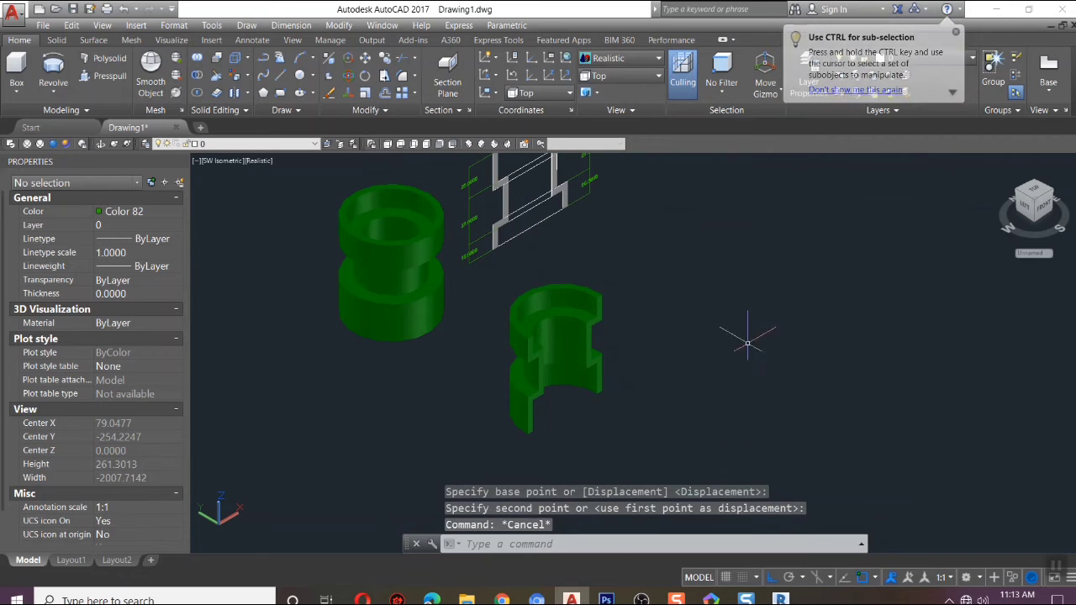
Frame and orbit the view so the full solid, the dimensioned section and the sliced half are all visible together.
type("p")
key("Return")
left_click_drag(733, 389, 729, 449)
scroll(647, 416, "up", 2)
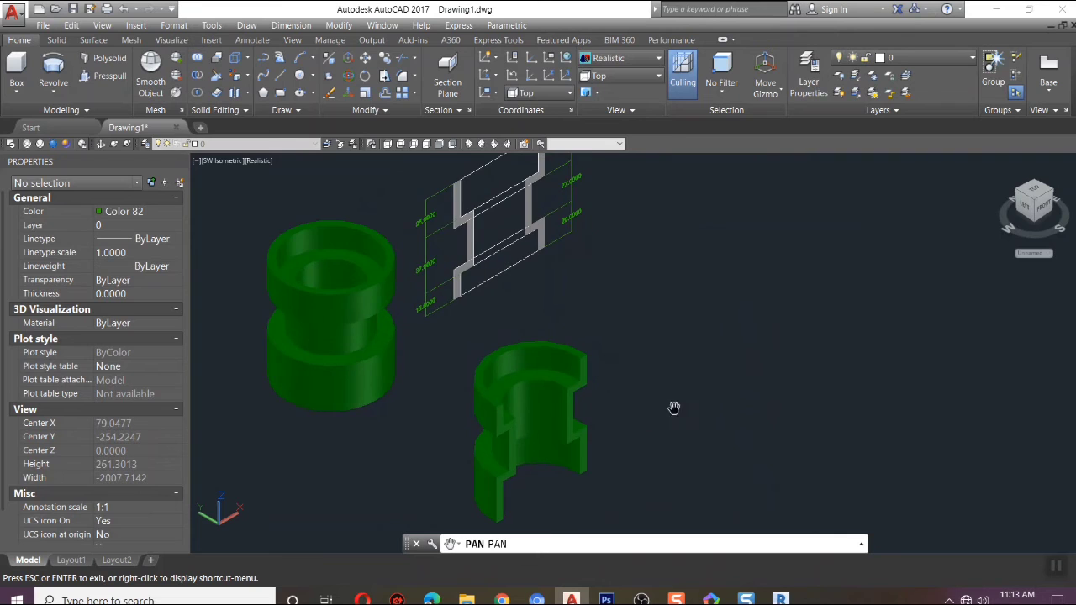
left_click_drag(713, 374, 740, 414)
key("Escape")
middle_click_drag(747, 417, 775, 392, "shift")
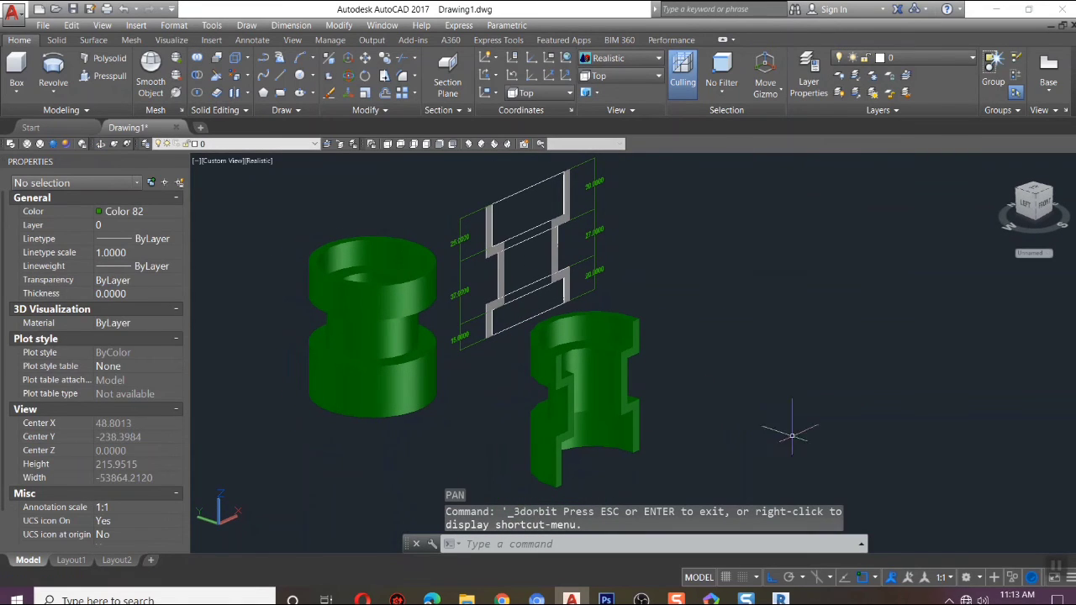
Set up a plot using AutoCAD PDF (High Quality Print).pc3 and ISO A4 (297.00 x 210.00 MM) paper.
key("ctrl+p")
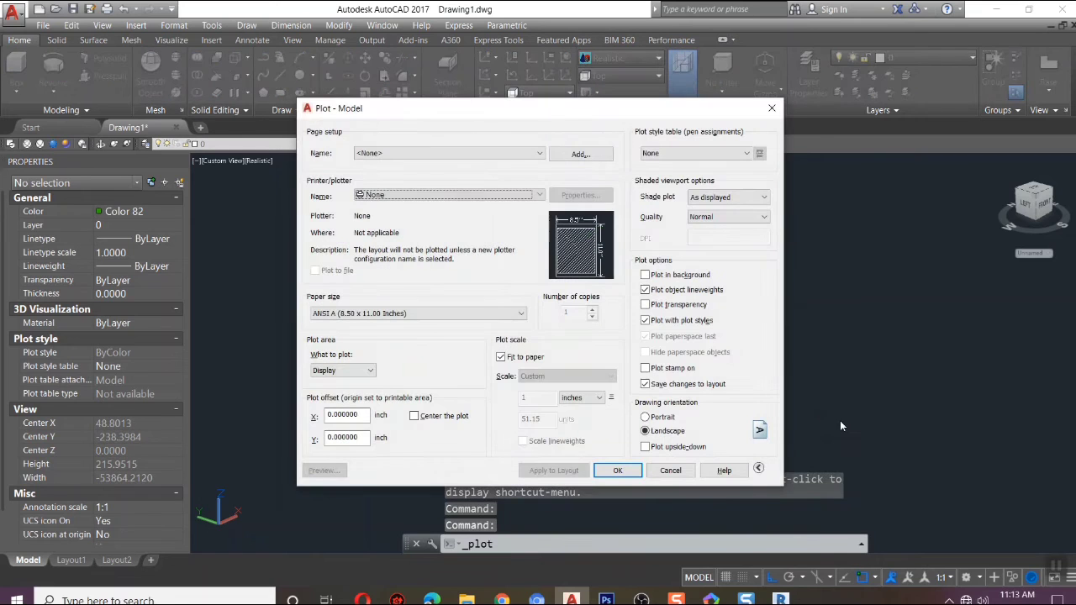
left_click(492, 200)
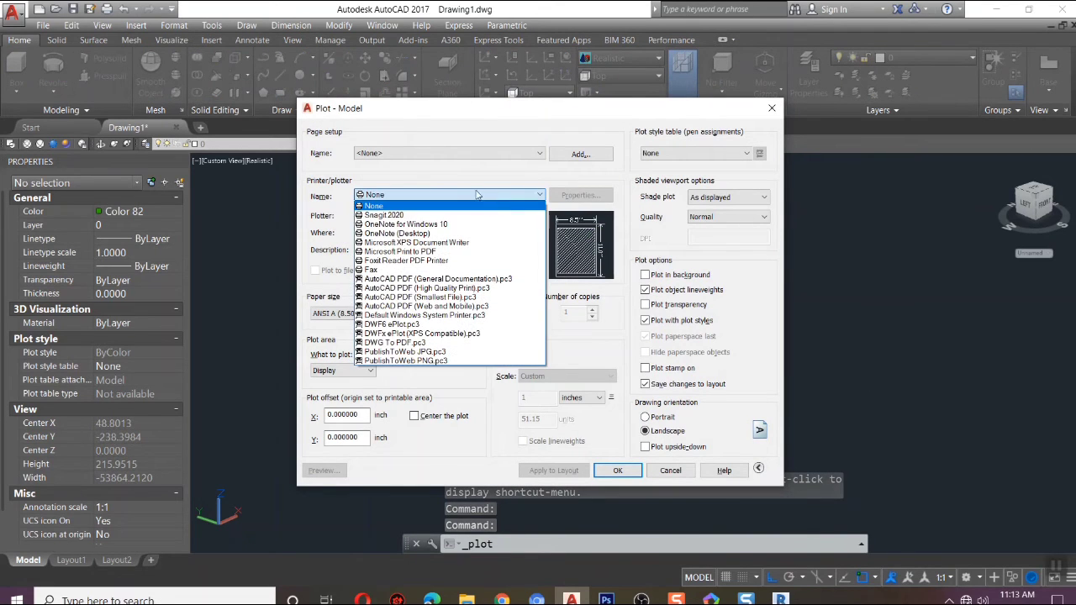
left_click(384, 288)
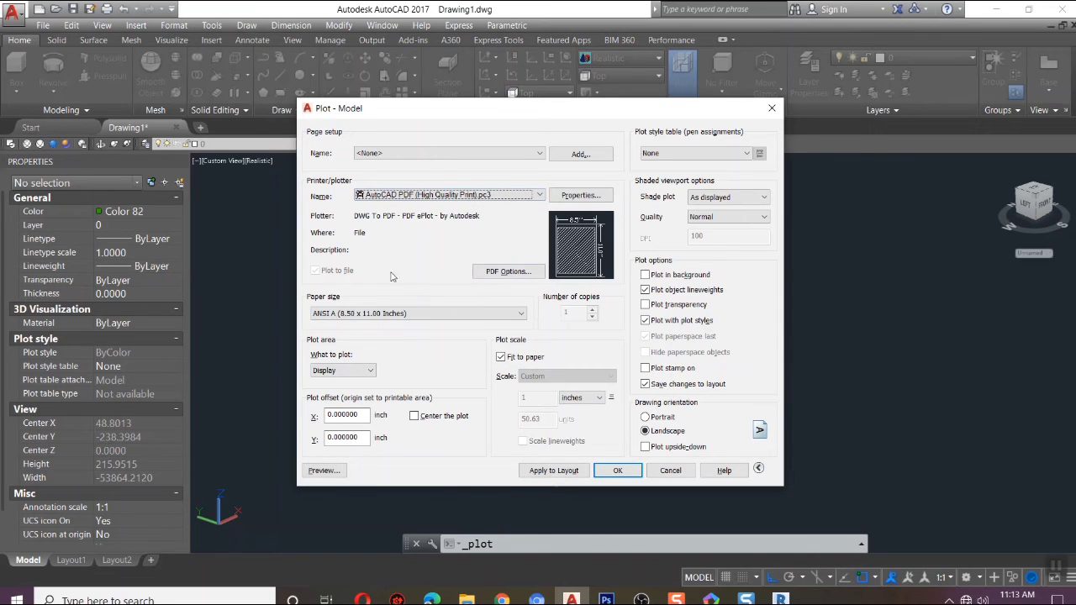
left_click(364, 315)
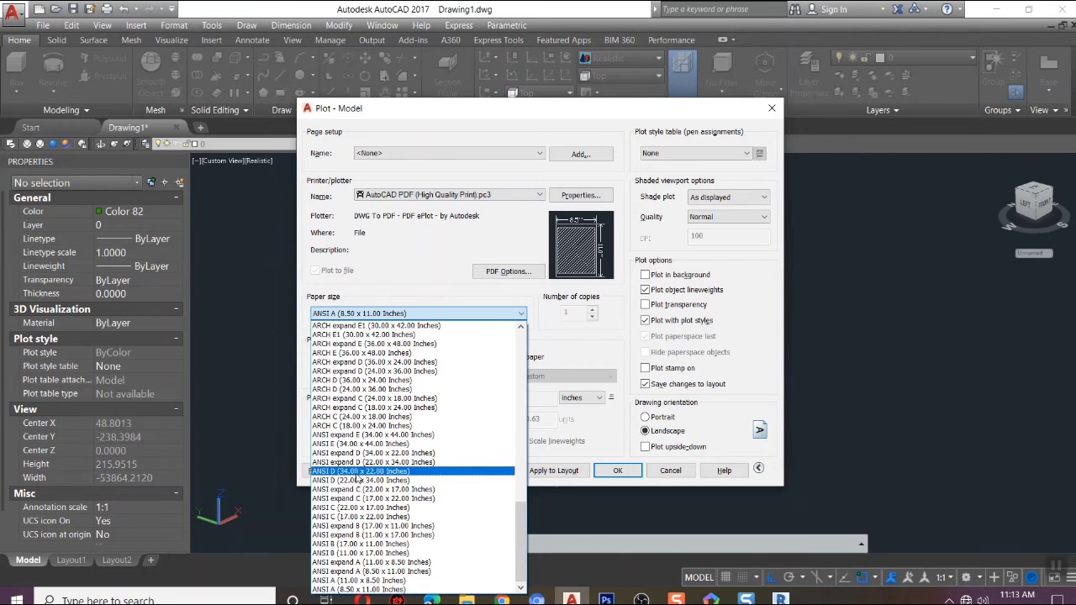
scroll(424, 496, "up", 5)
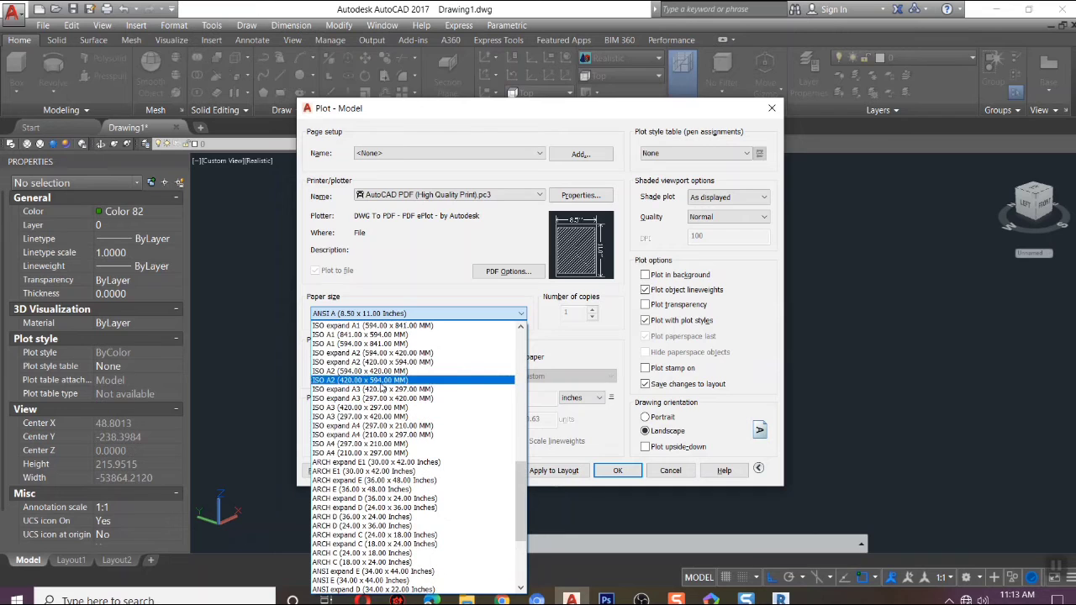
left_click(347, 446)
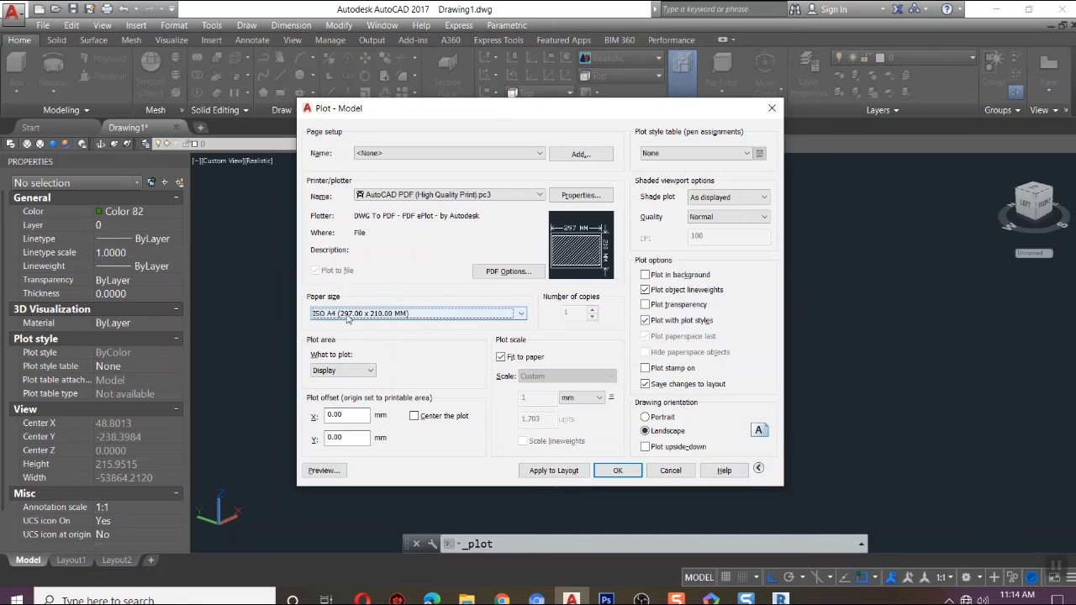
Set the plot area to a window enclosing the full solid, the dimensioned section and the sliced half.
left_click(340, 370)
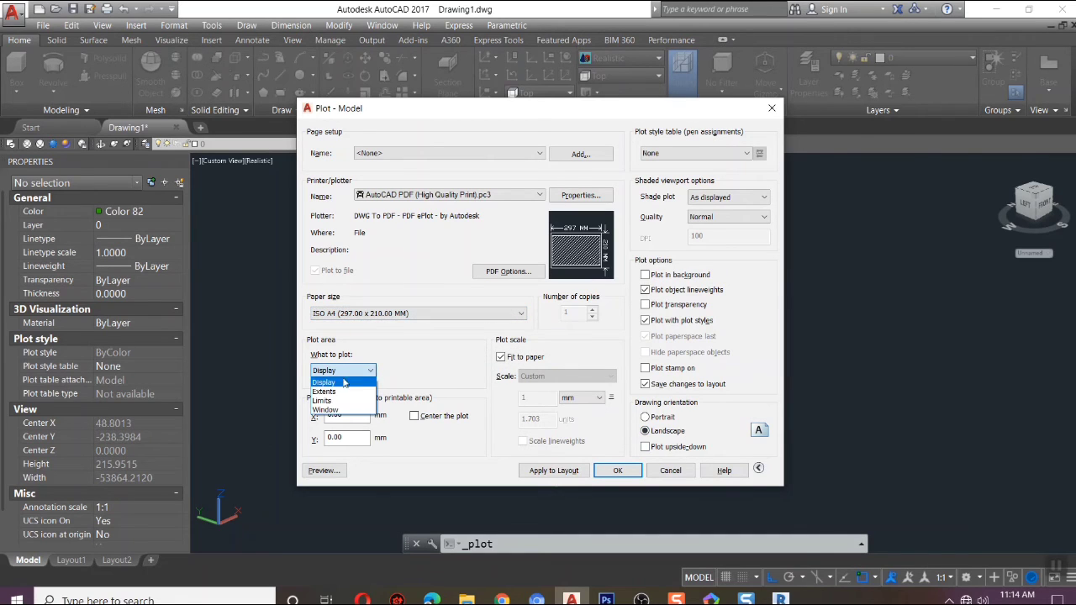
left_click(330, 411)
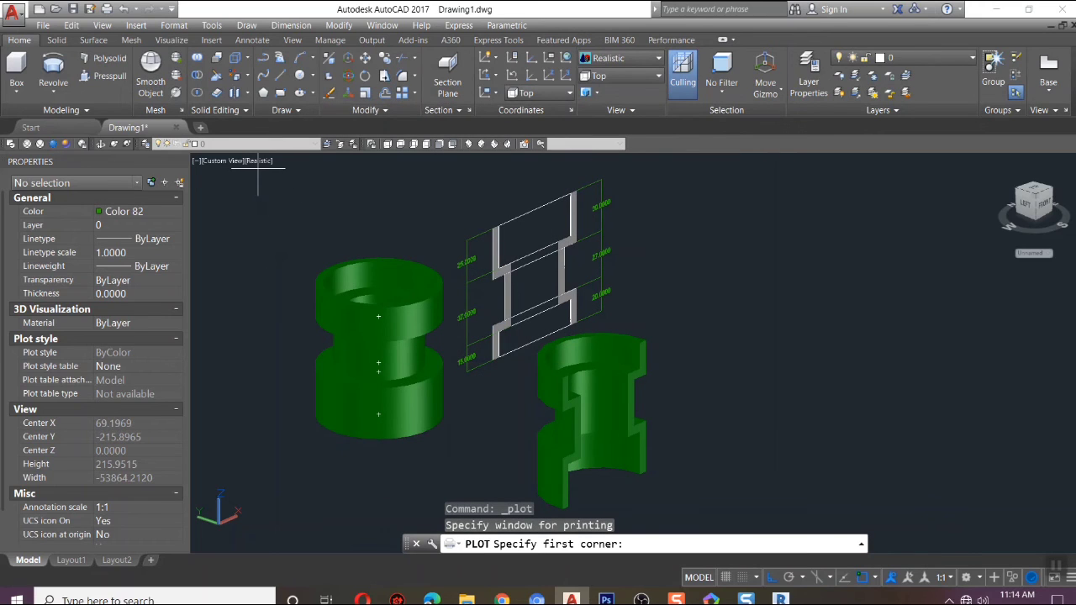
left_click(253, 171)
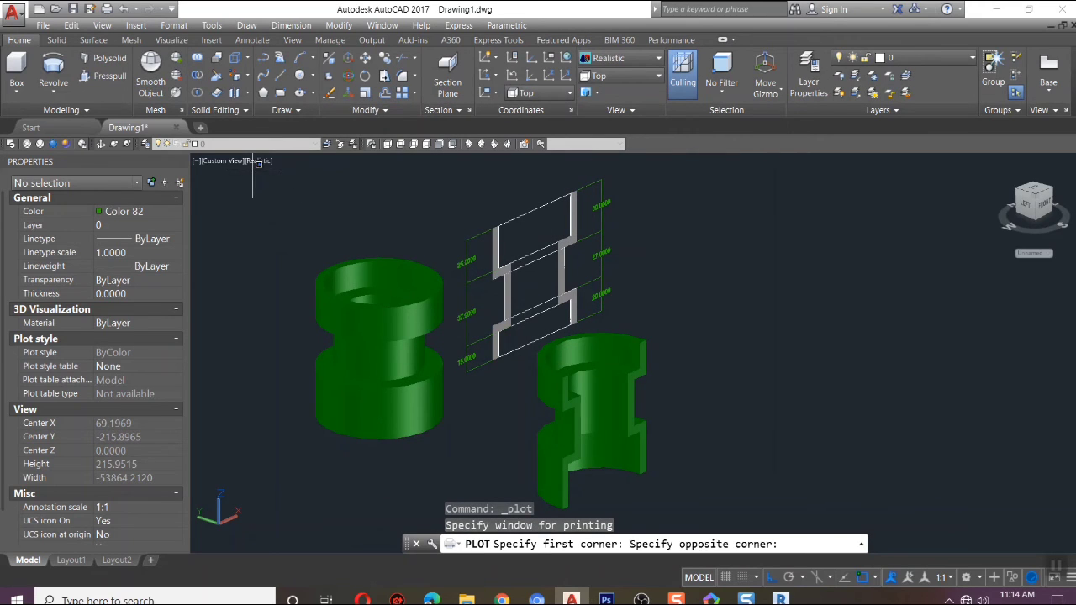
left_click(696, 508)
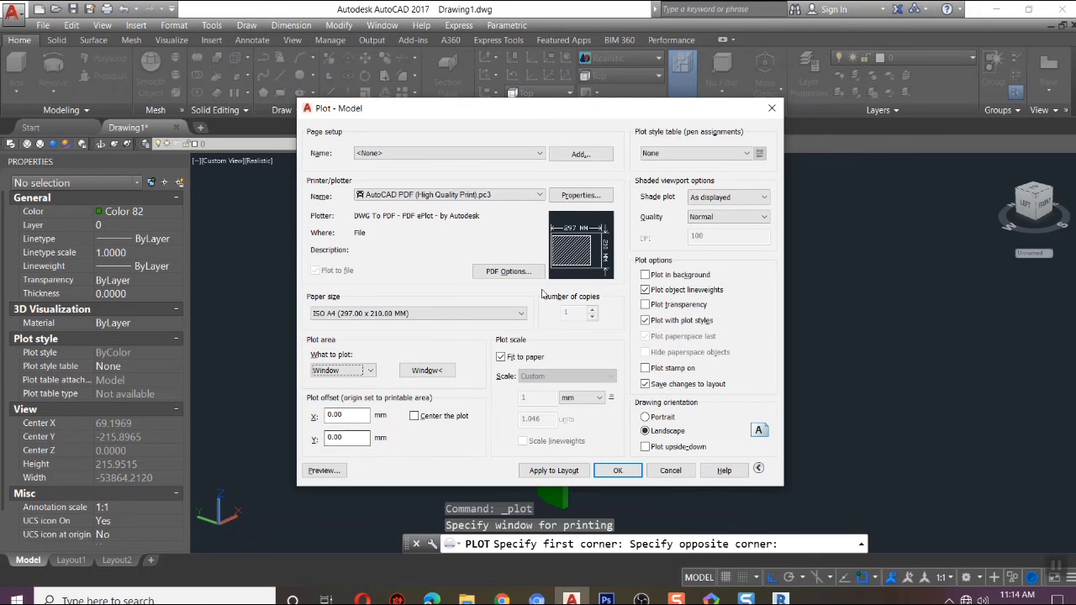
Preview the plot and inspect how both solids and the dimensioned section fit on the sheet.
left_click(315, 472)
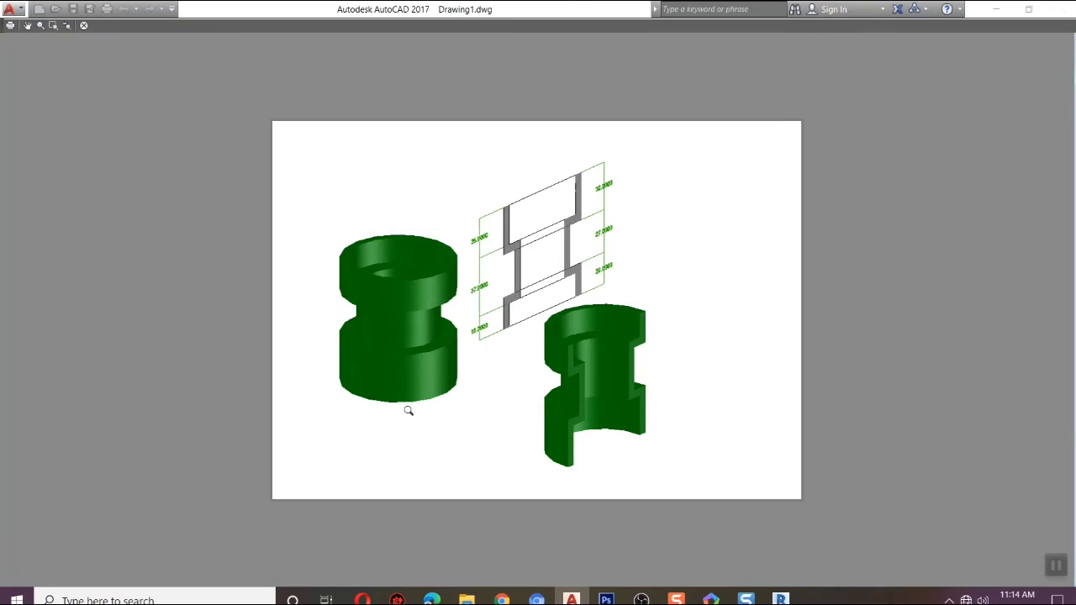
scroll(406, 292, "up", 2)
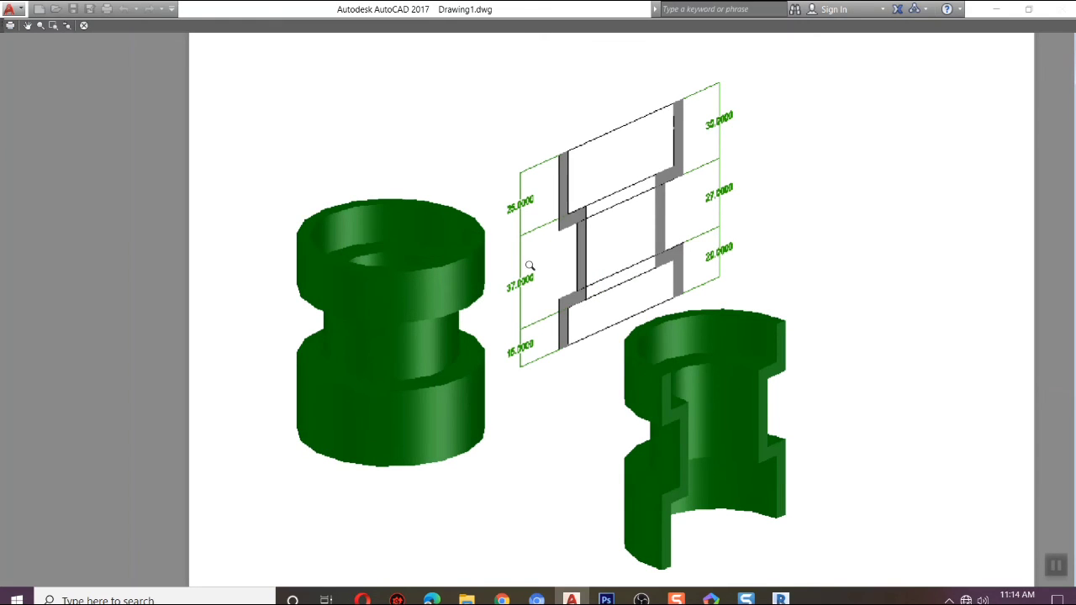
scroll(540, 274, "down", 3)
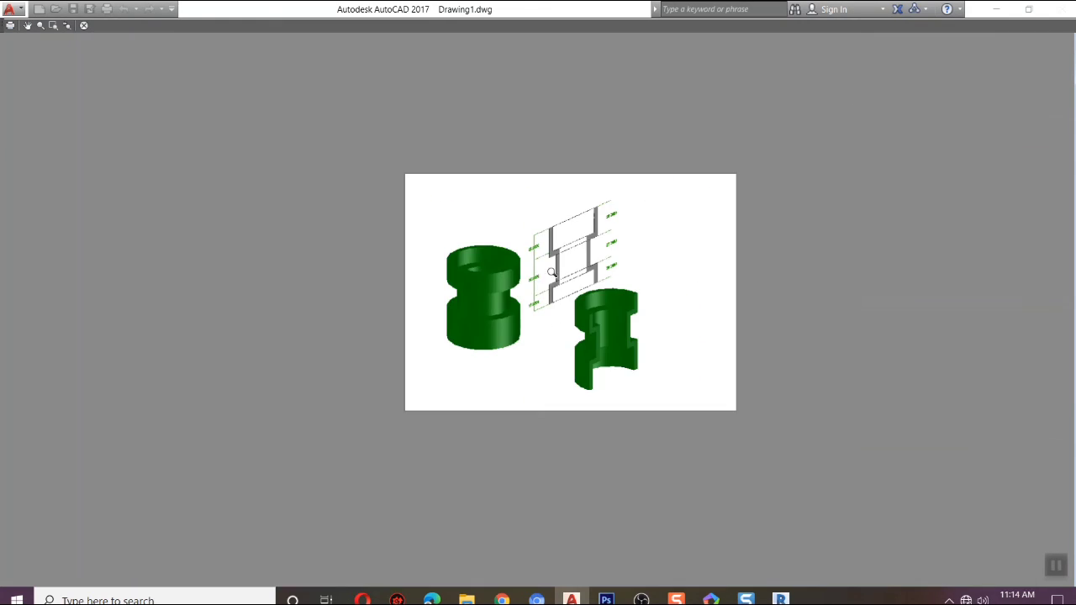
key("Escape")
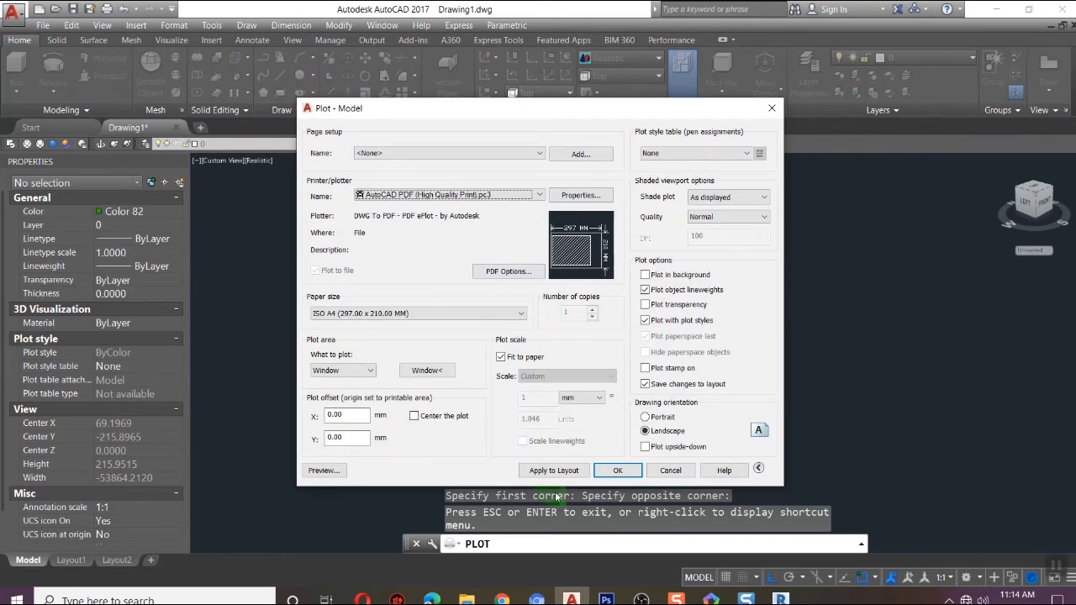
Plot the drawing to a PDF file named Drawing1-Model.pdf on the Desktop.
left_click(622, 473)
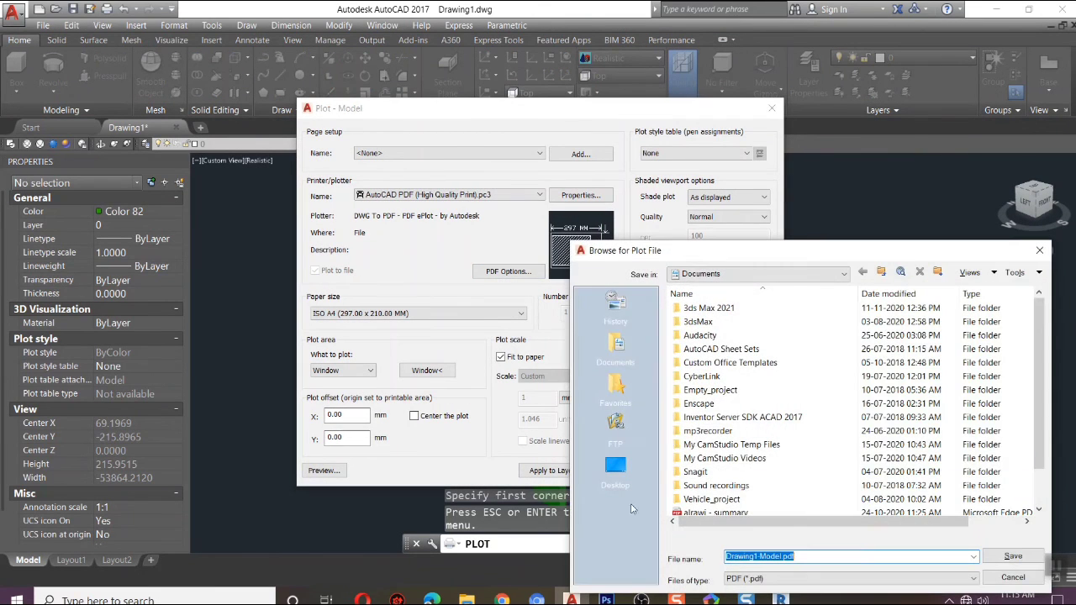
left_click(616, 469)
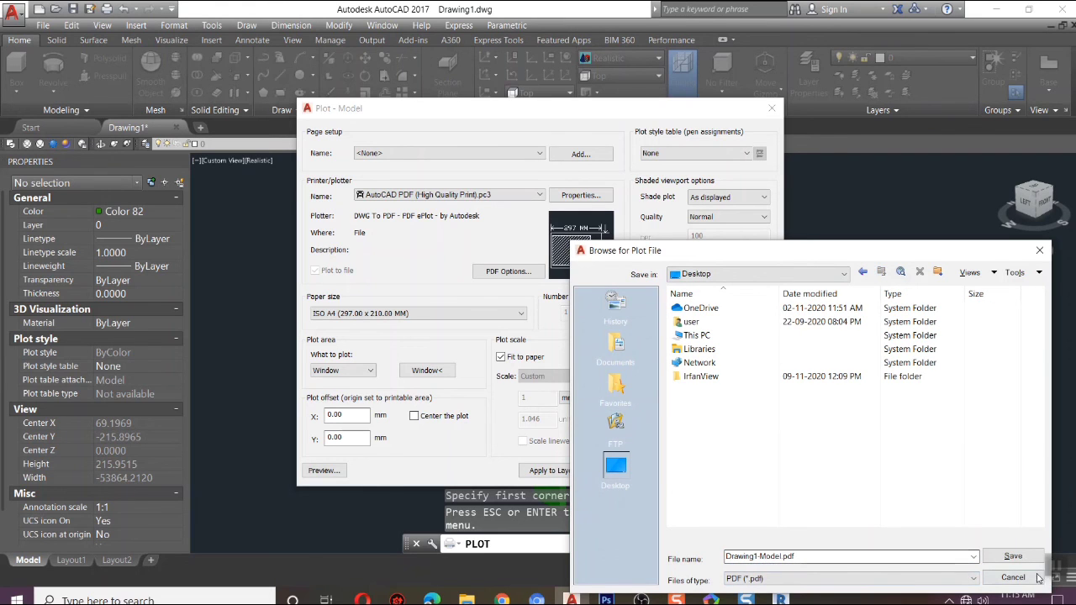
left_click(1016, 557)
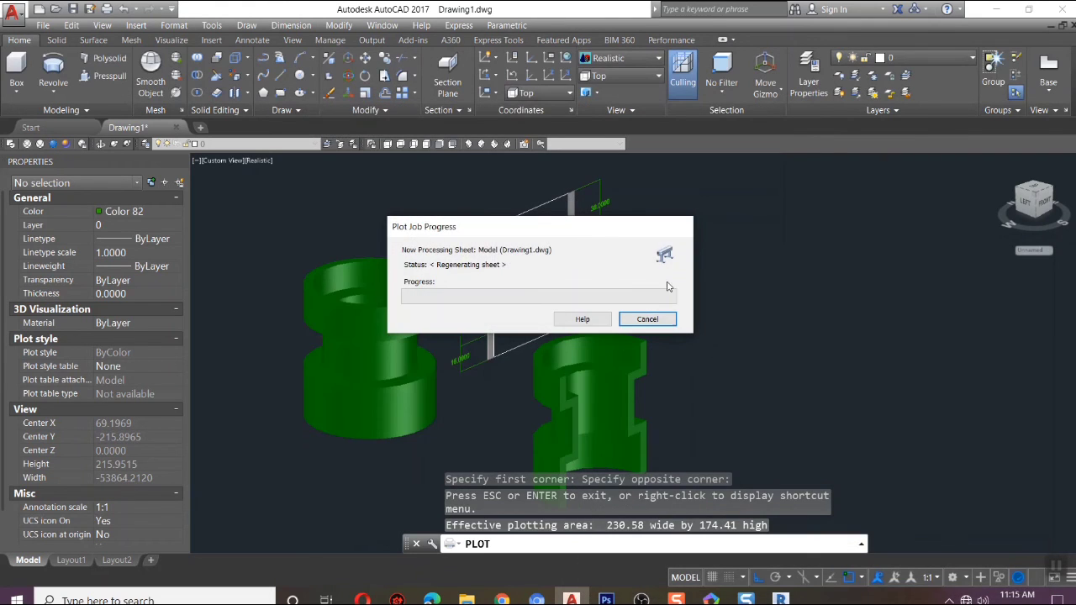